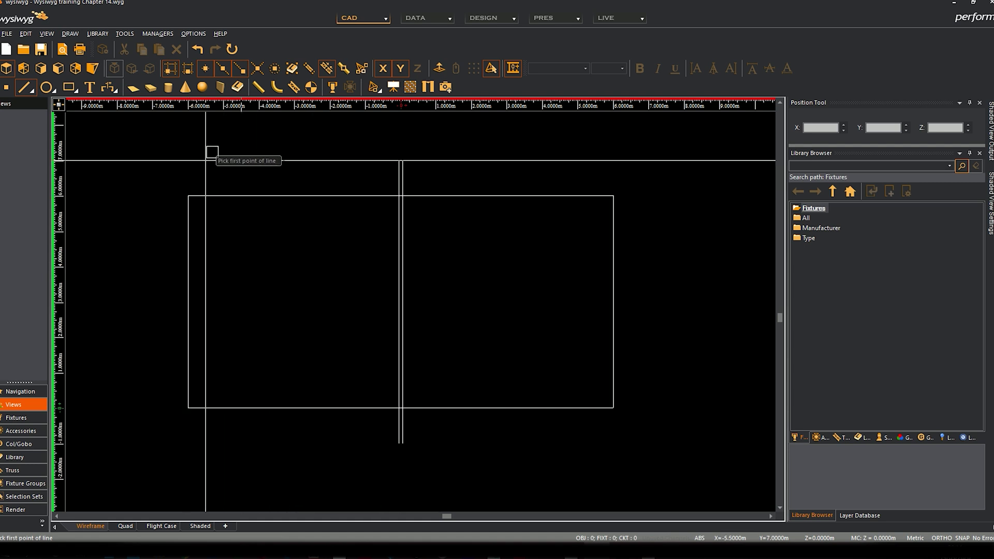
Pick Linear Dimension from the flyout and keep its layer set to Dimensions.
left_click(110, 89)
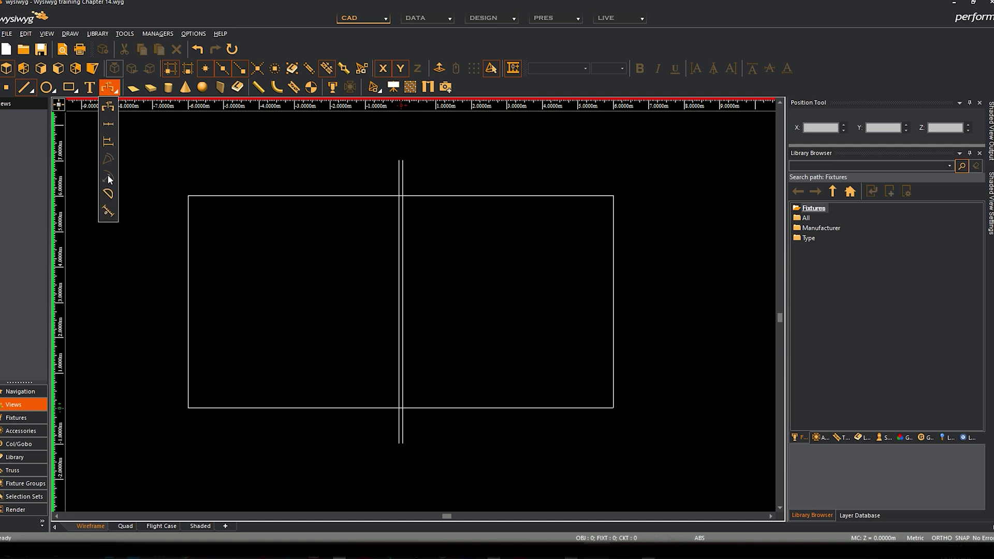
left_click(108, 109)
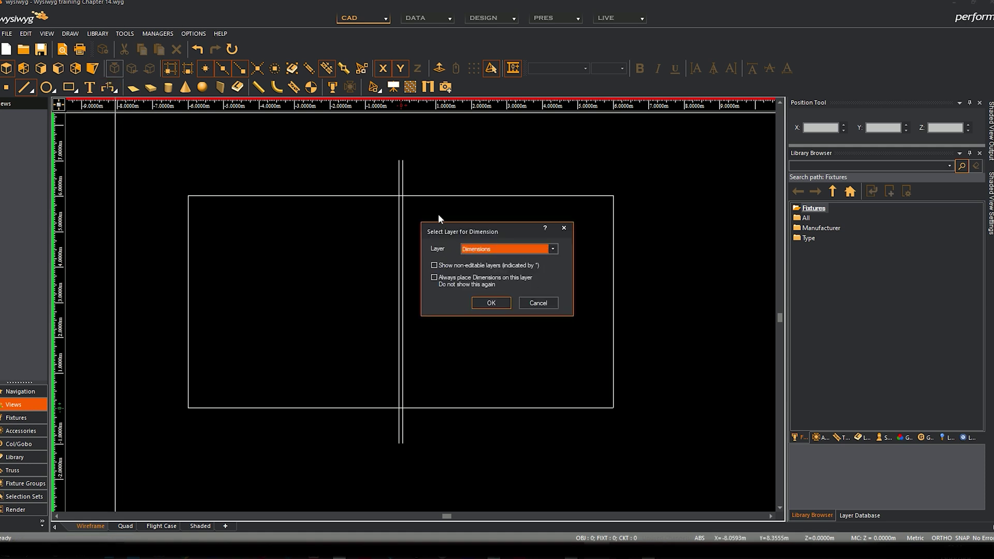
left_click(553, 249)
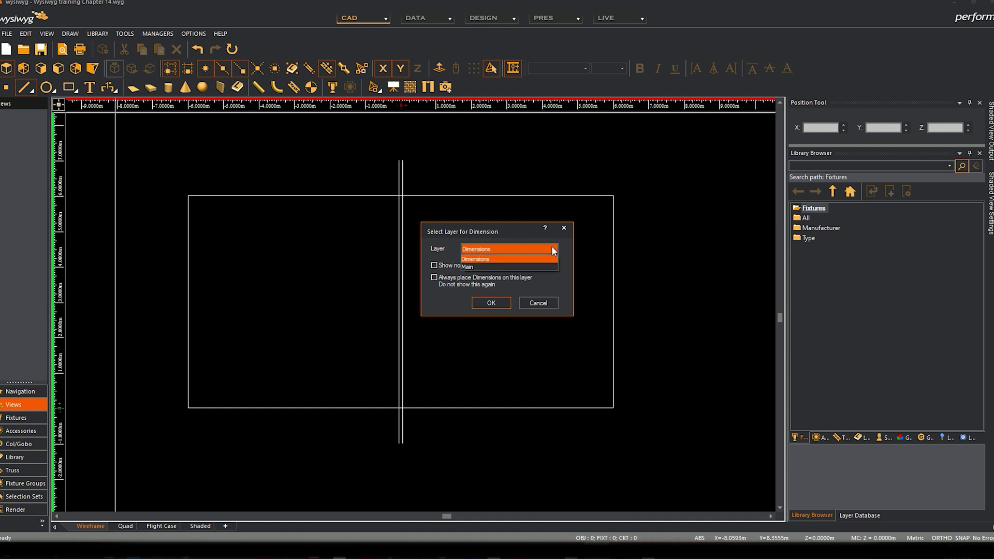
left_click(554, 249)
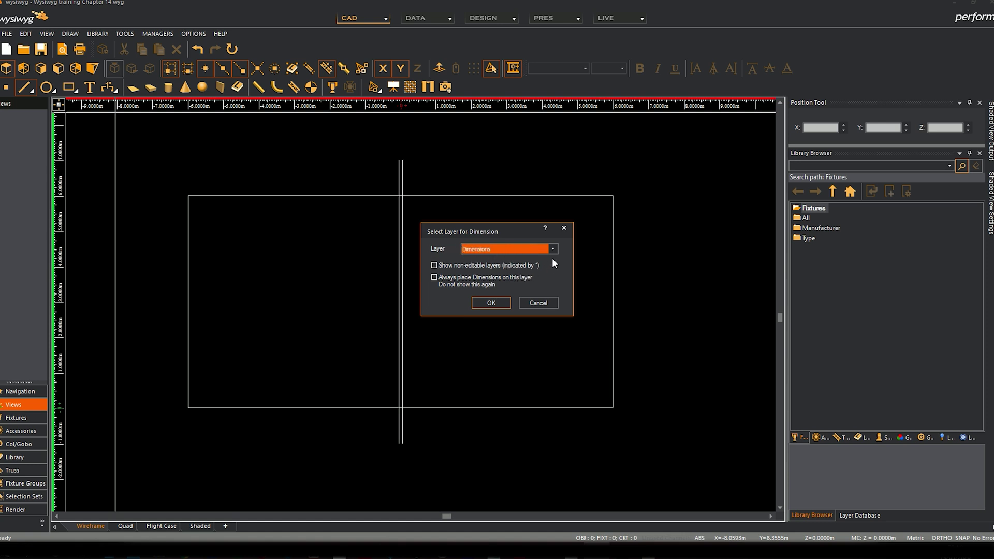
Place a 12.000m linear dimension across the rectangle's top edge, corner to corner.
left_click(491, 303)
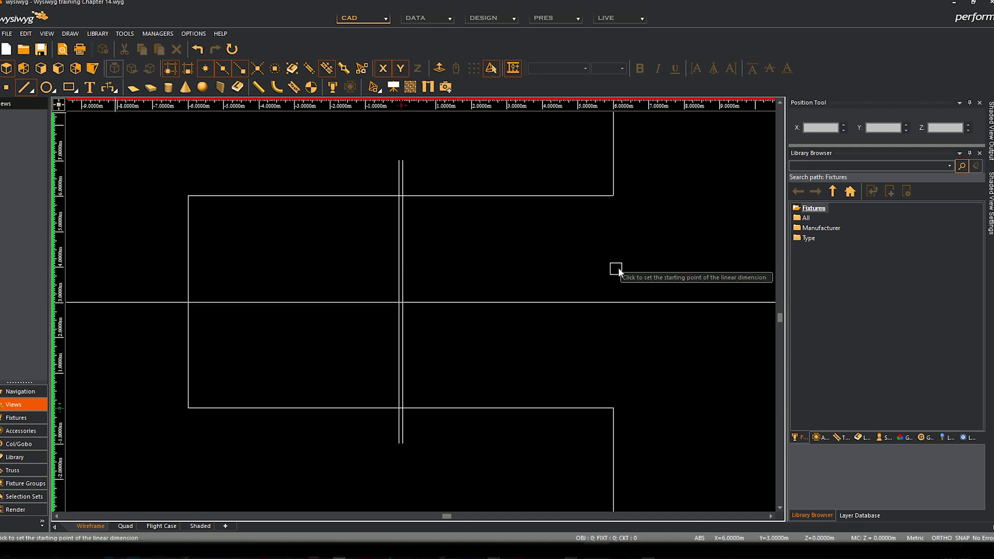
left_click(852, 516)
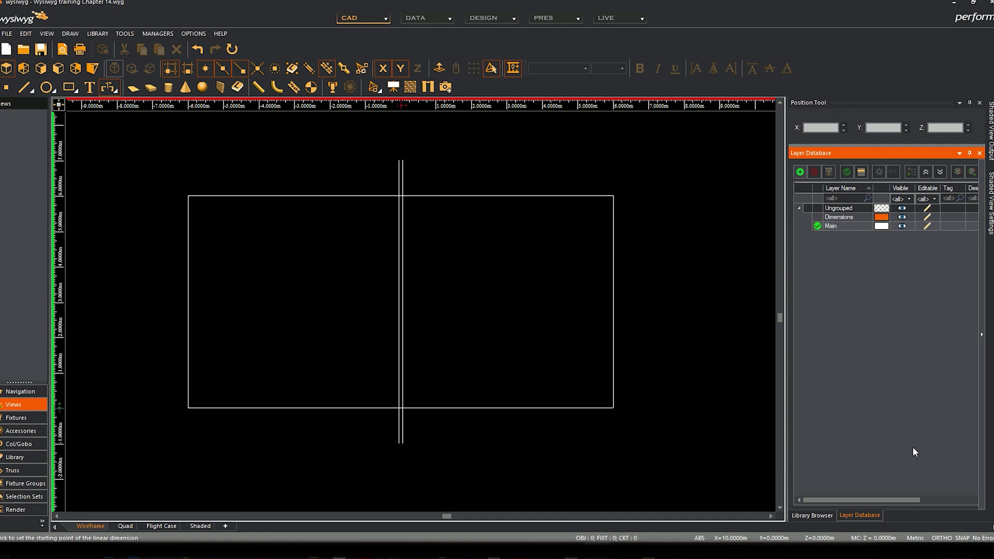
left_click(809, 517)
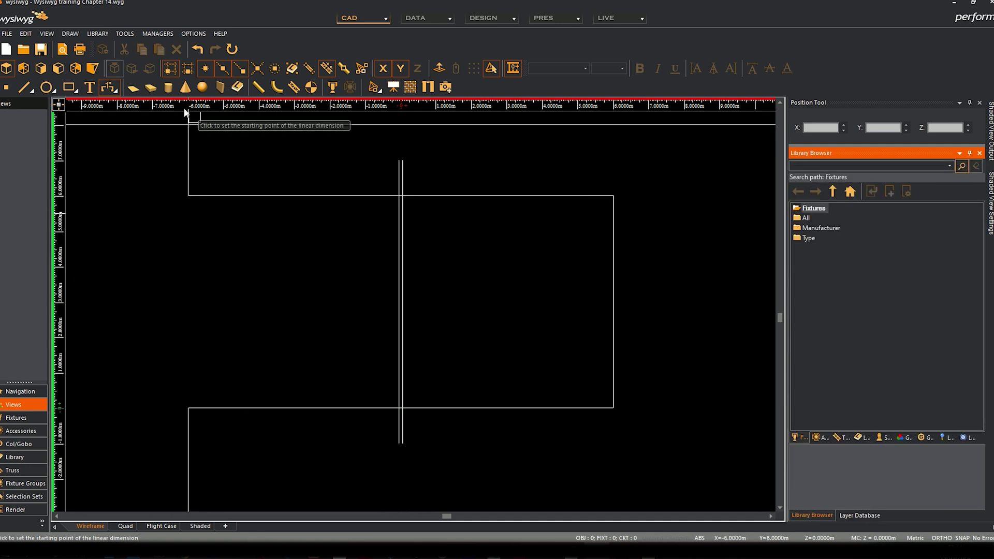
left_click(189, 195)
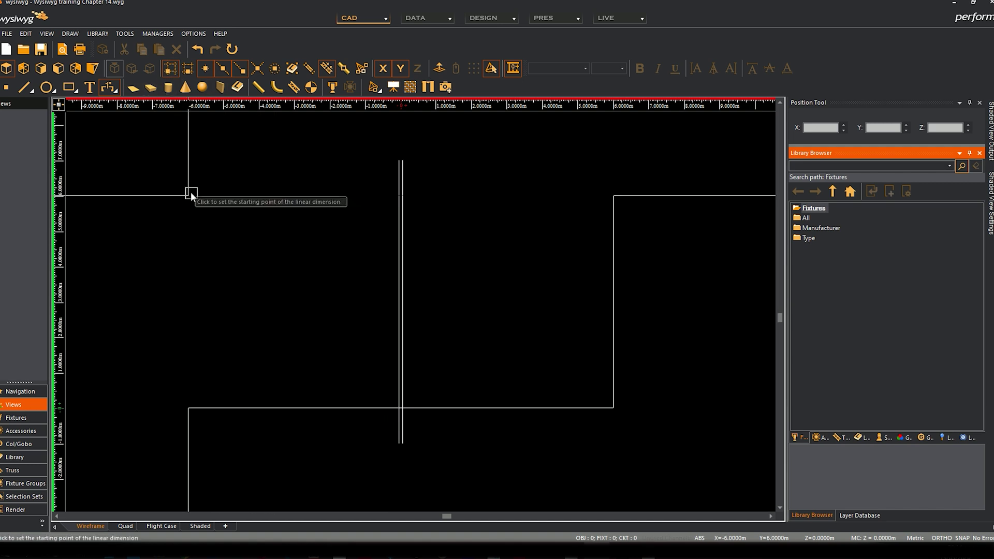
left_click(614, 195)
scroll(399, 186, "up", 4)
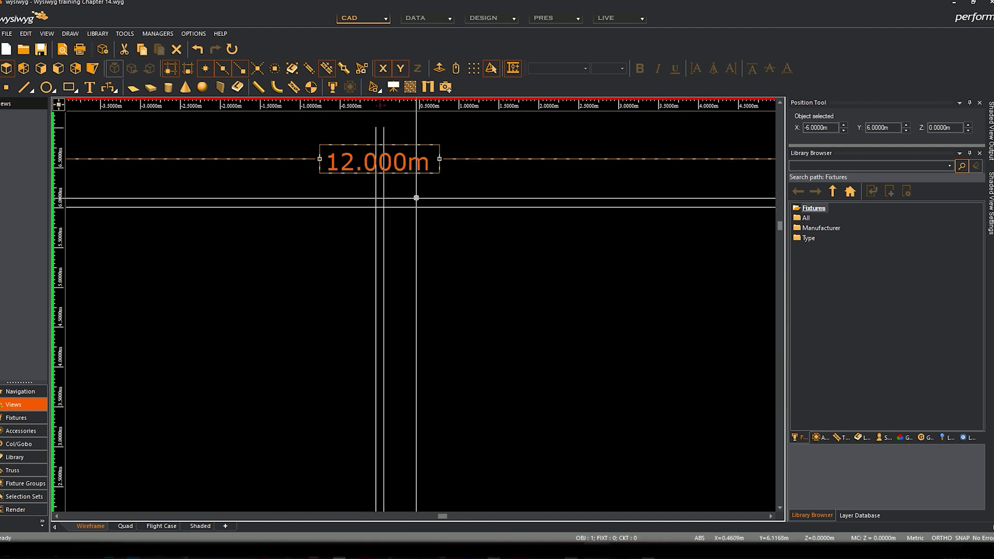
scroll(390, 188, "down", 4)
left_click(422, 229)
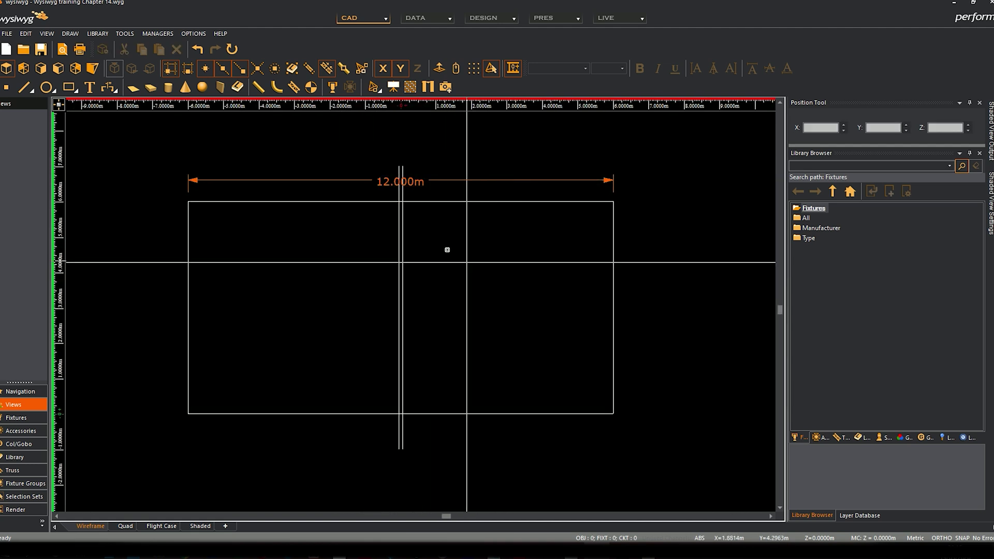
With Midpoint Snap on, measure the 90.0° angle between the rectangle's bottom and left edges.
left_click_drag(109, 91, 111, 199)
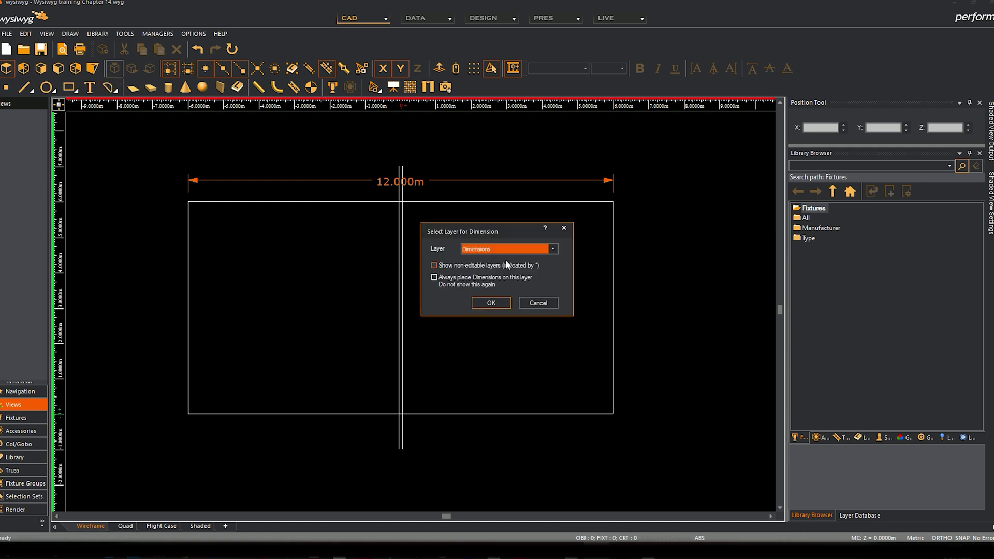
left_click(487, 303)
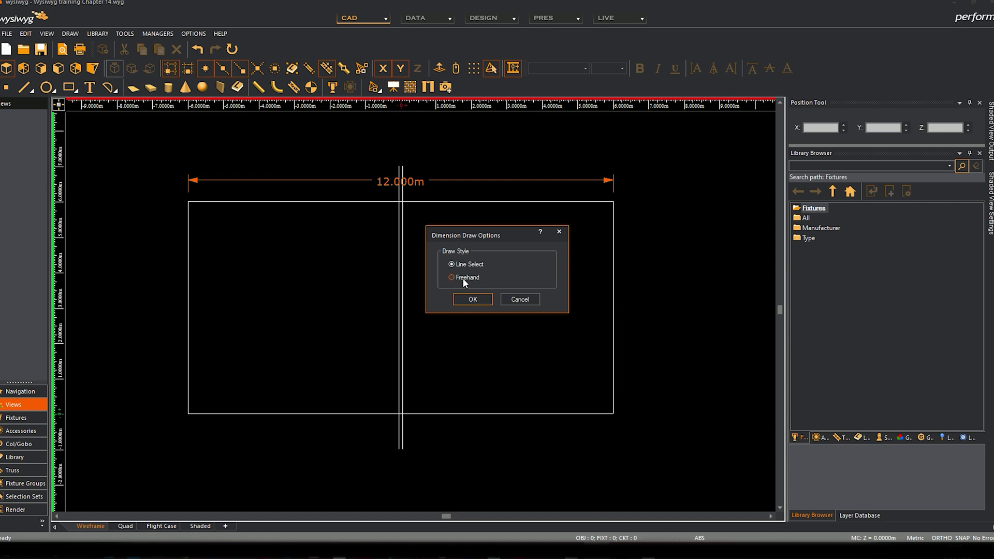
left_click(473, 300)
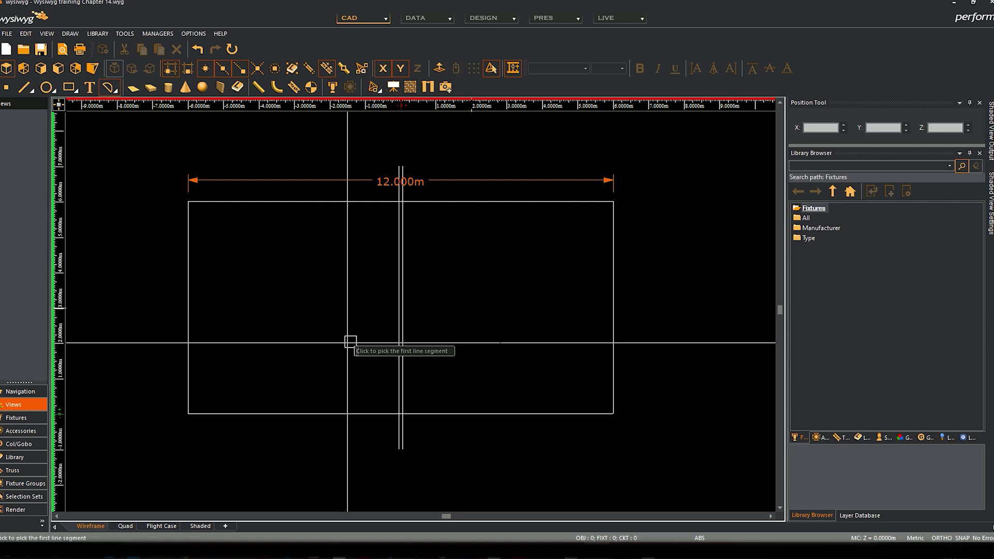
key("ctrl+z")
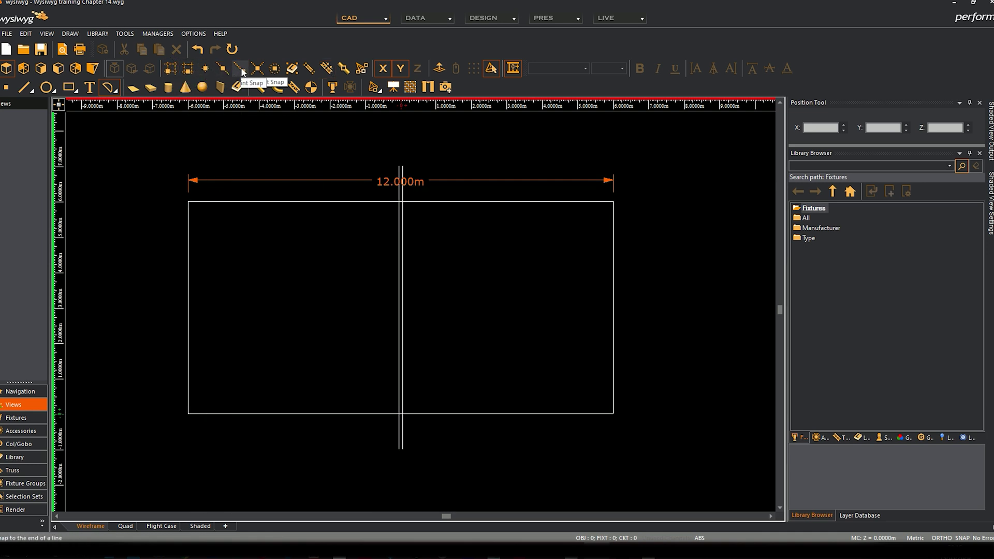
left_click(225, 67)
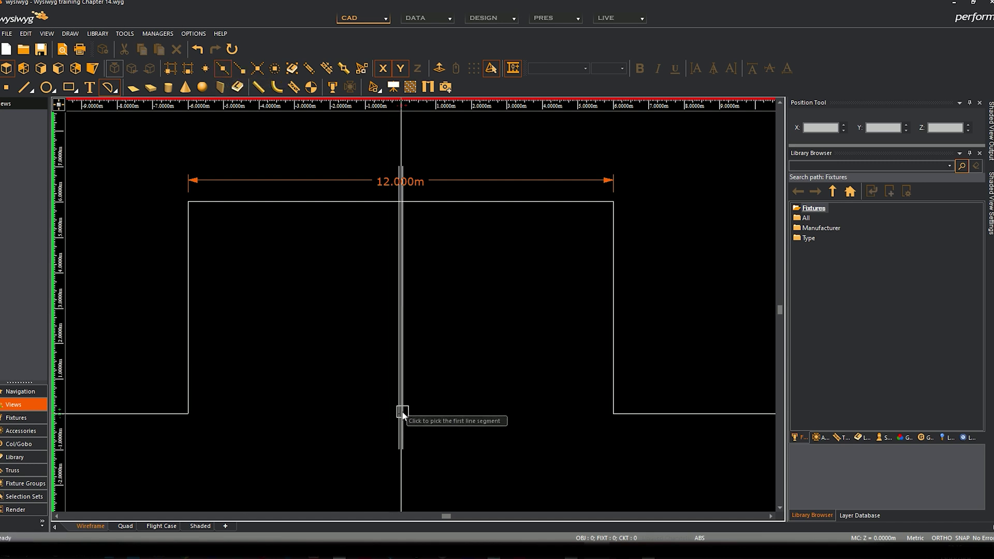
left_click(364, 415)
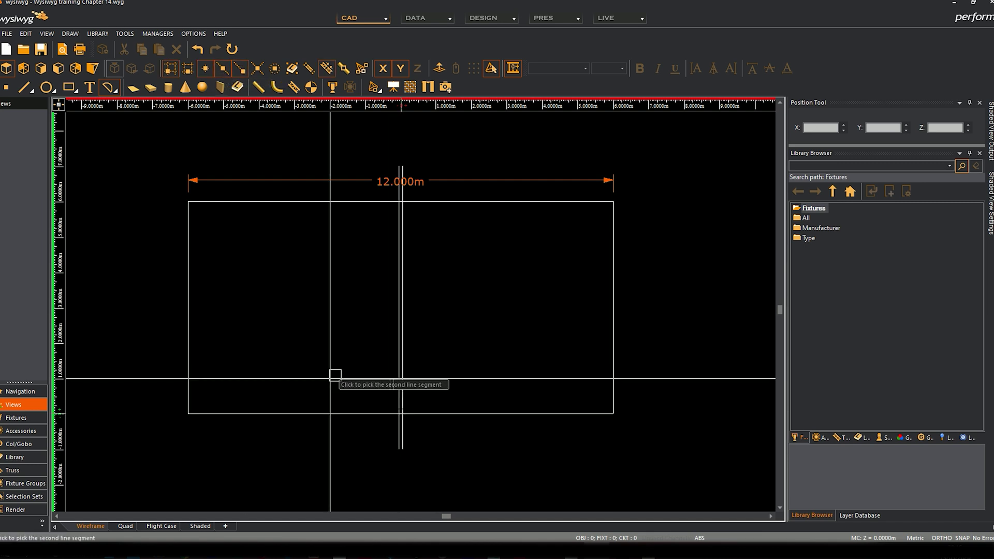
left_click(190, 308)
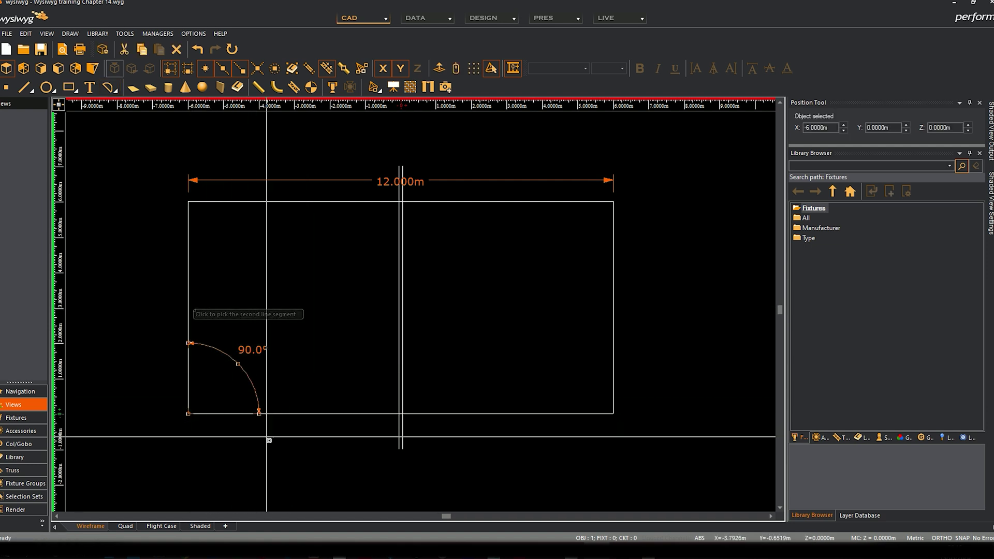
scroll(271, 414, "up", 4)
scroll(273, 410, "down", 3)
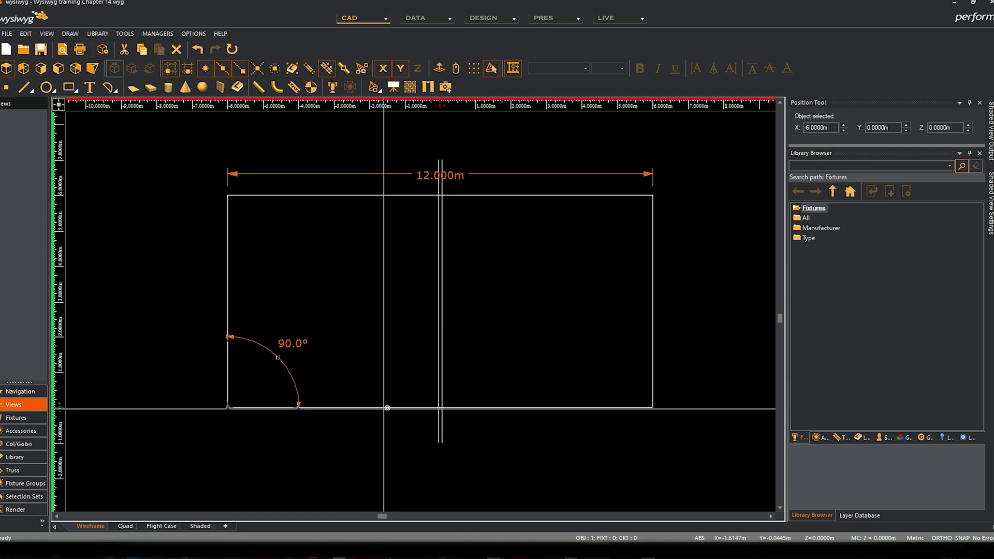
middle_click_drag(386, 353, 382, 326)
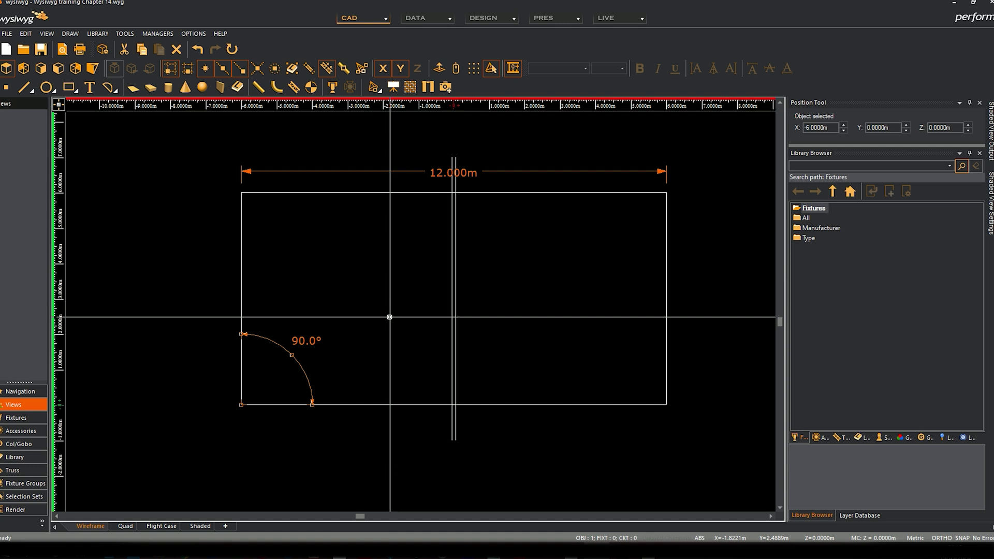
middle_click_drag(377, 314, 389, 311)
Draw a vertical dotted line through the rectangle, just right of the double centre line.
left_click(333, 309)
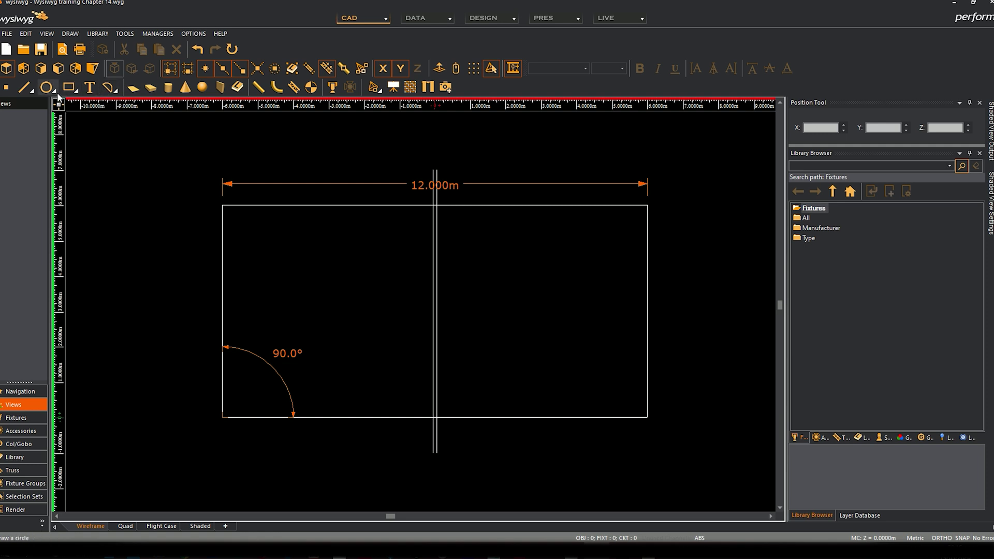
left_click(31, 92)
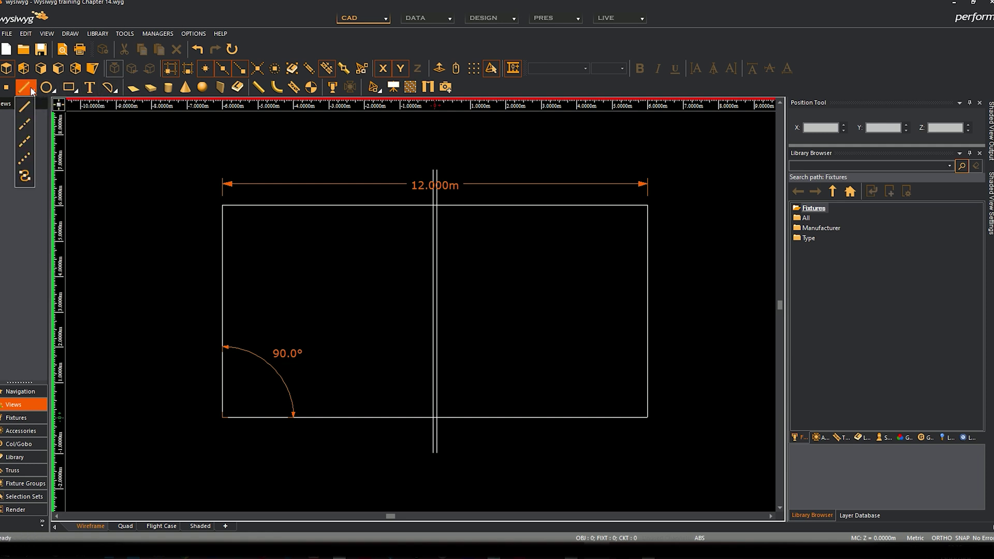
left_click(25, 159)
left_click(488, 453)
left_click(489, 152)
right_click(604, 141)
left_click(628, 149)
key("Escape")
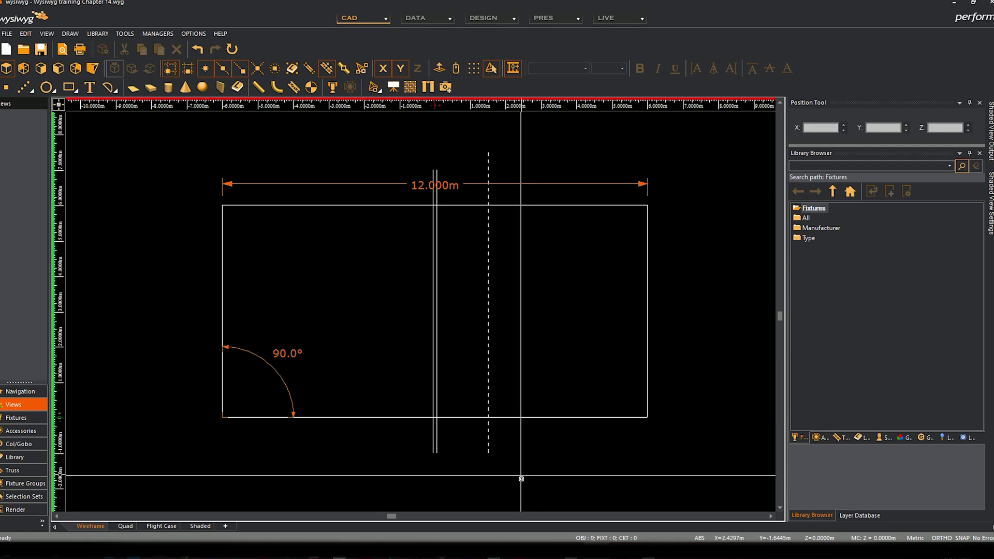
left_click(434, 354)
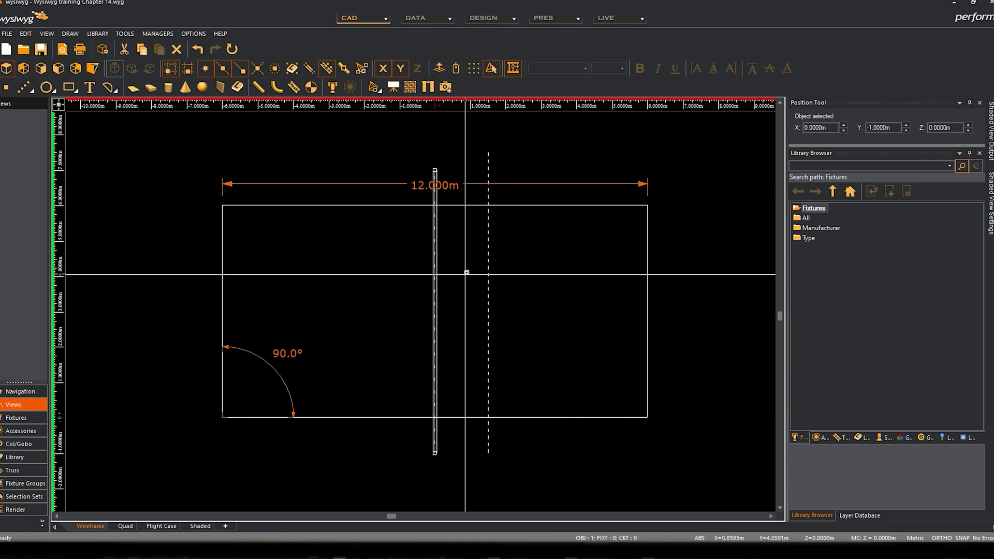
Change the centre line to a single dashed pattern and delete the extra dotted vertical line.
right_click(467, 273)
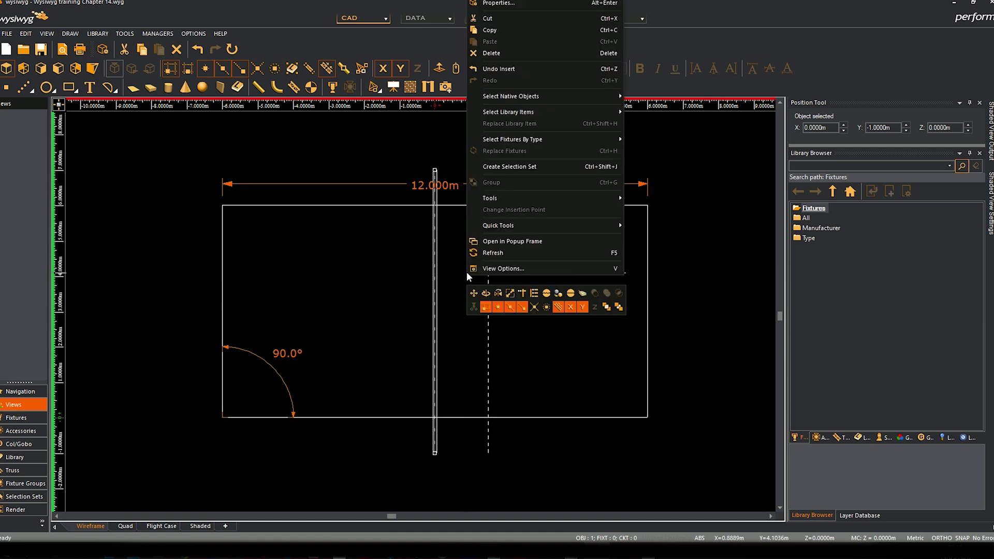
left_click(511, 4)
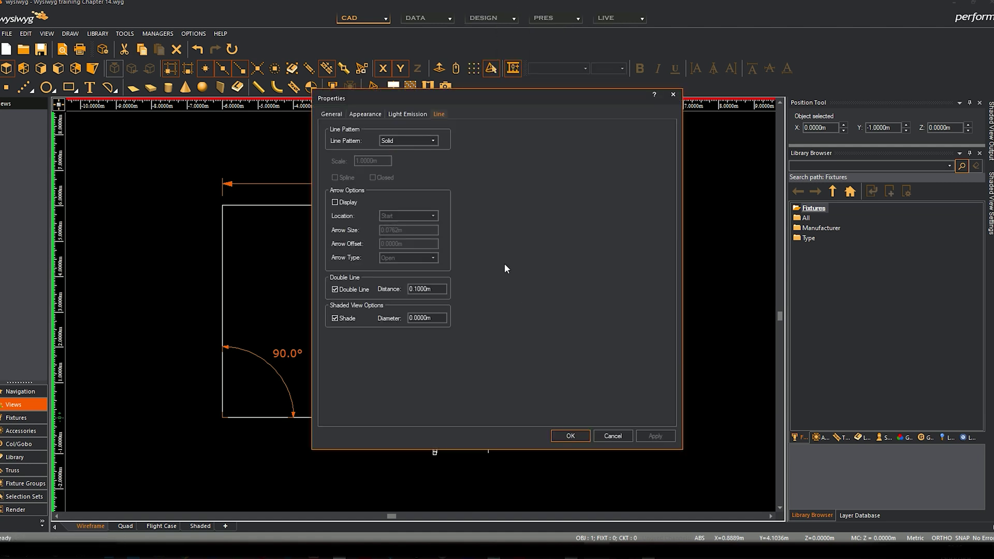
left_click(433, 143)
left_click(410, 166)
left_click(335, 289)
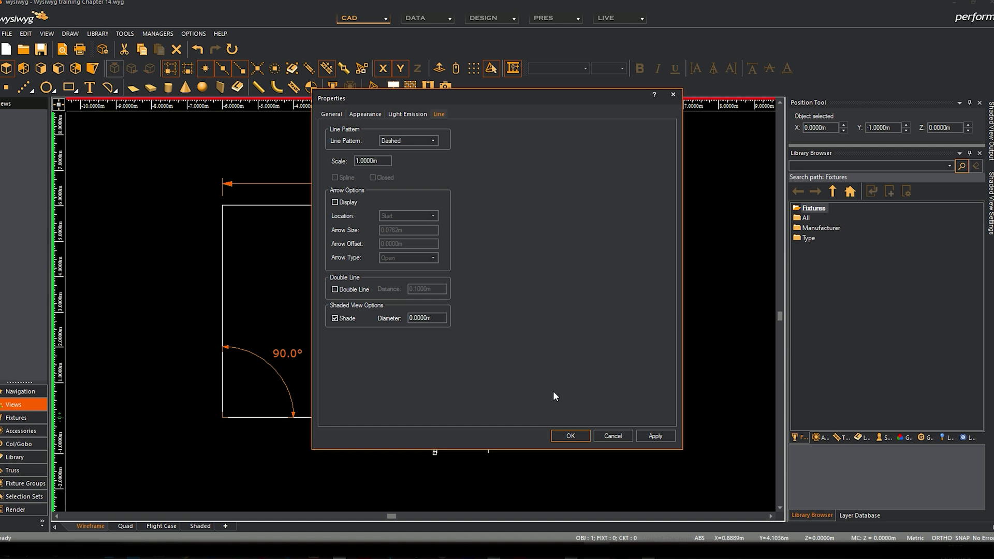
left_click(570, 436)
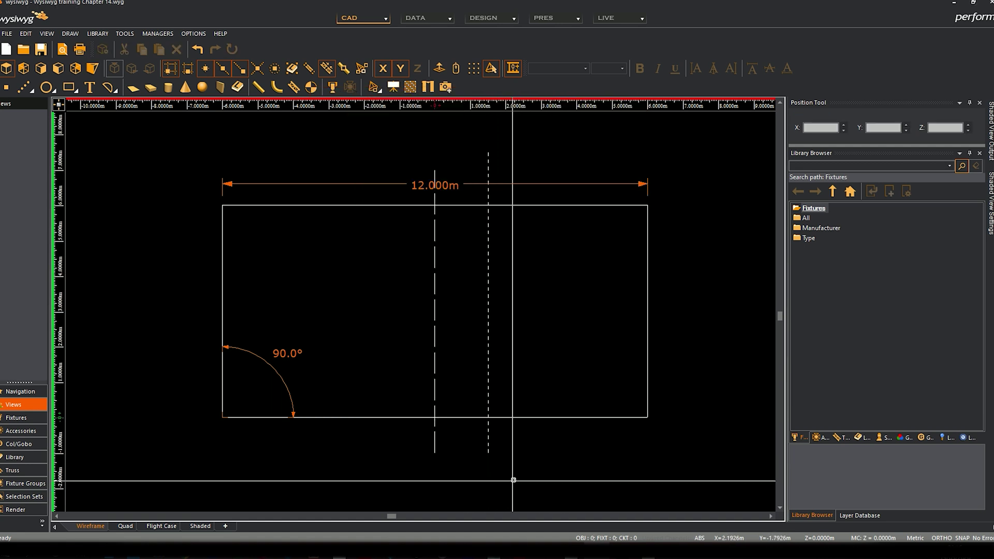
left_click_drag(525, 317, 466, 278)
key("Delete")
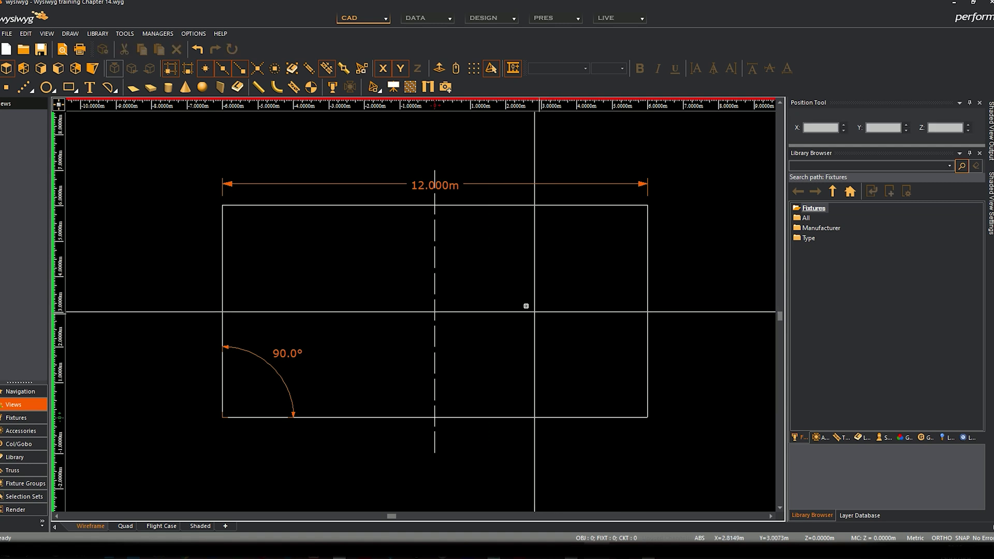
Choose the Spline tool from the line-type flyout.
left_click(22, 90)
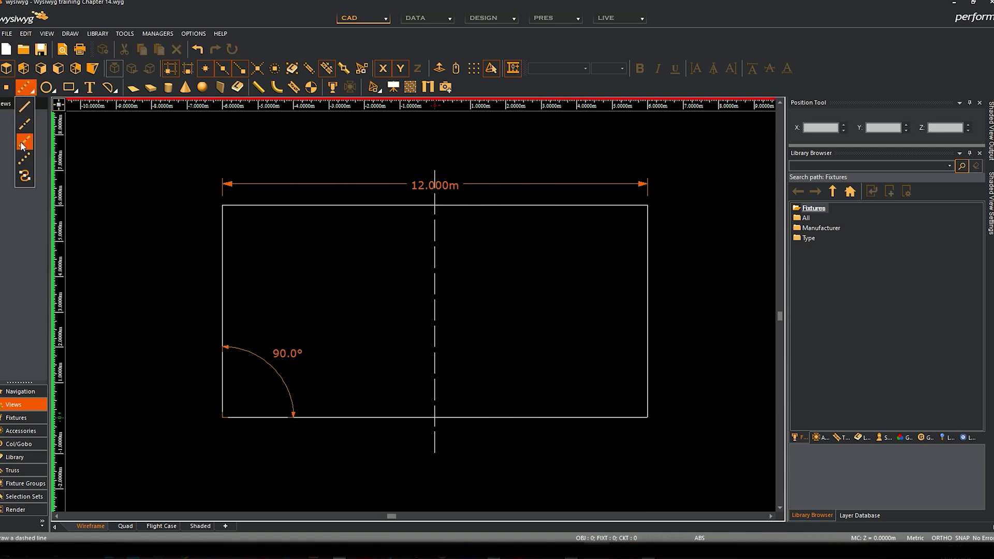
left_click(25, 178)
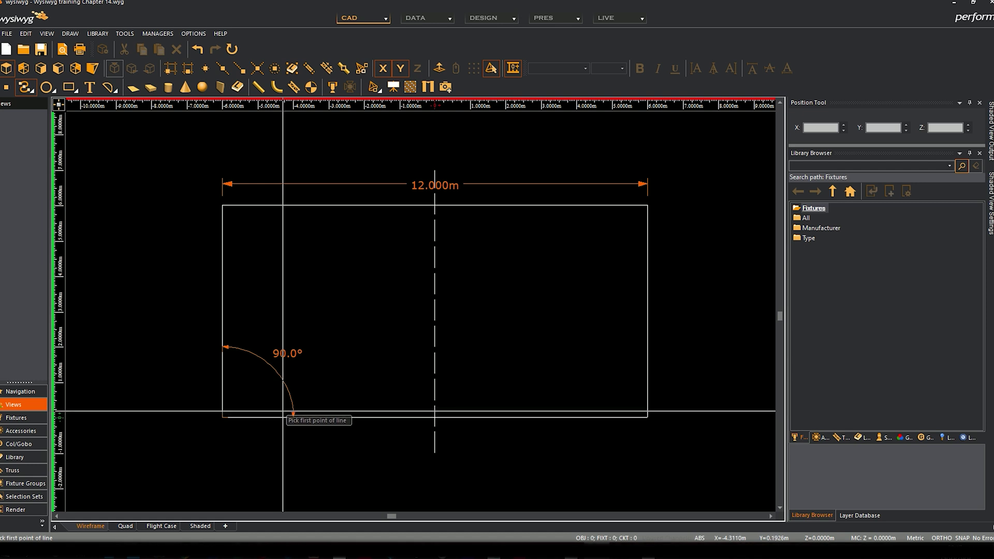
Place spline points from the bottom-left, via the top-right and bottom-right, to the bottom centre.
left_click(283, 411)
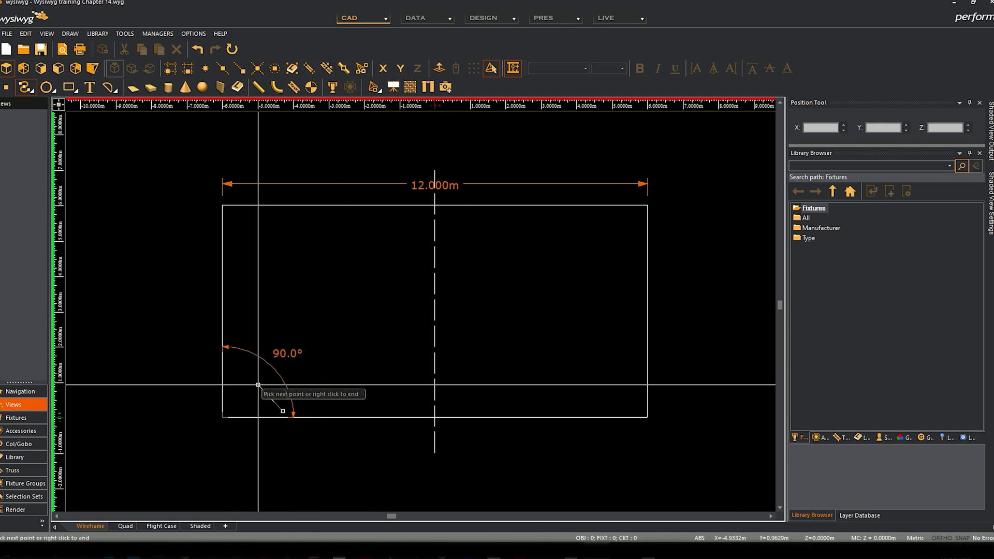
left_click(242, 390)
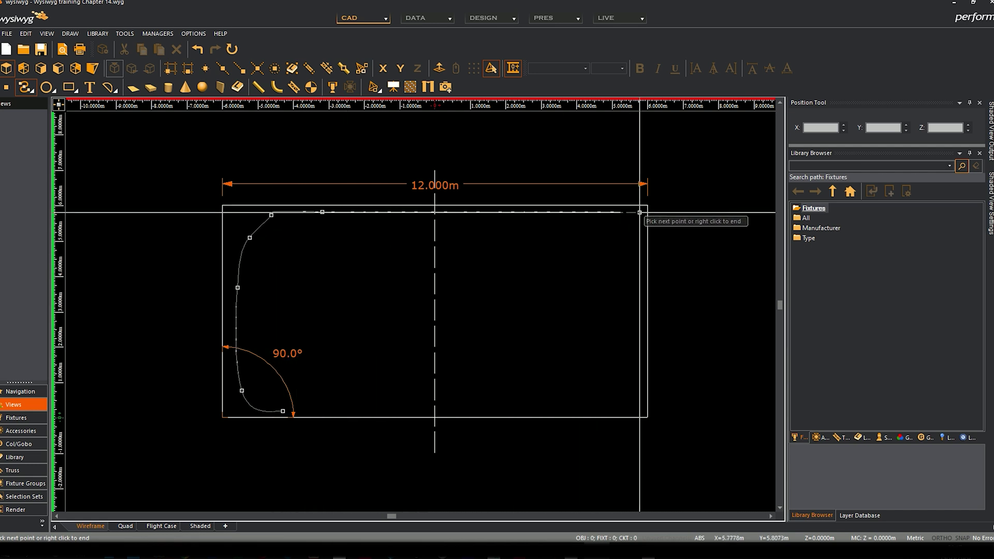
left_click(607, 212)
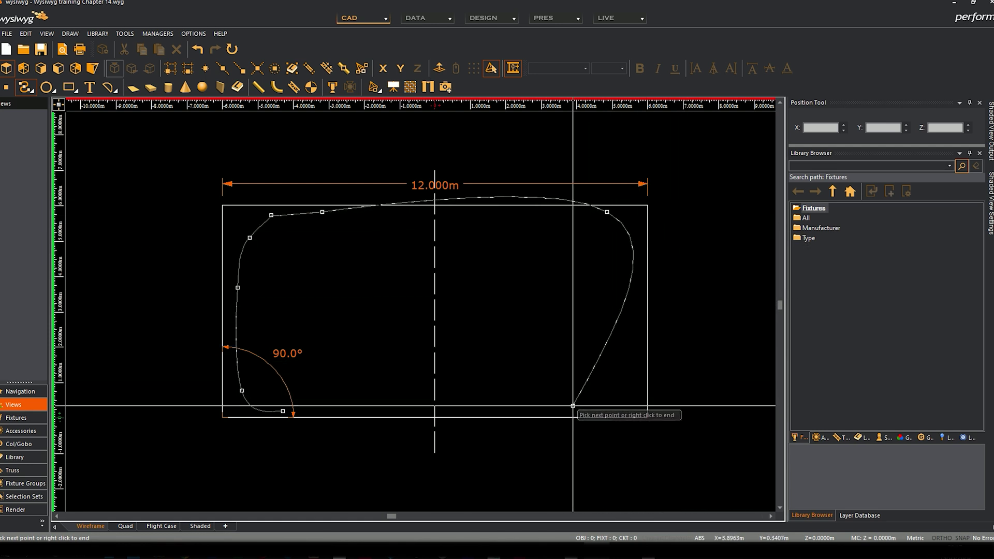
left_click(593, 396)
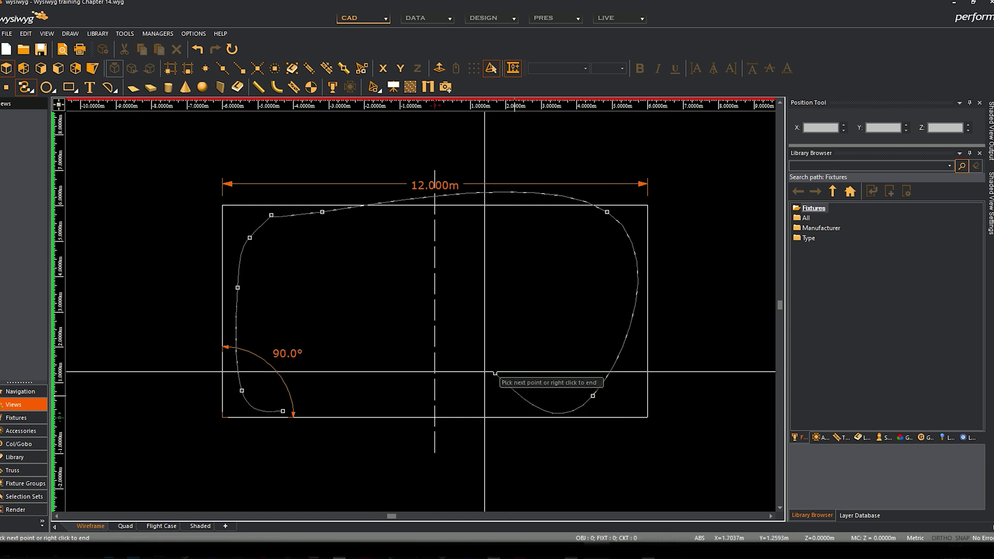
left_click(445, 409)
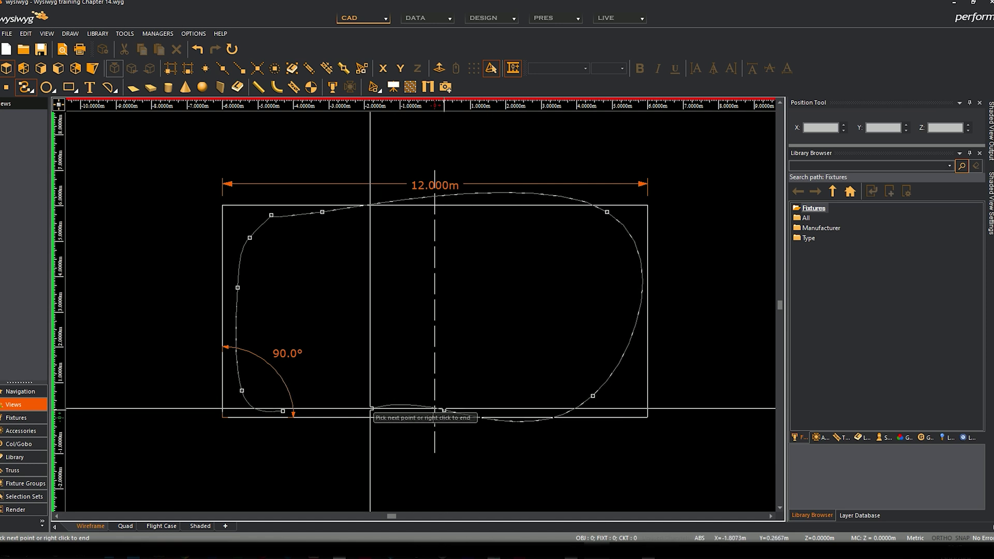
End the curve with Finish Spline, then select and deselect the completed spline.
right_click(471, 307)
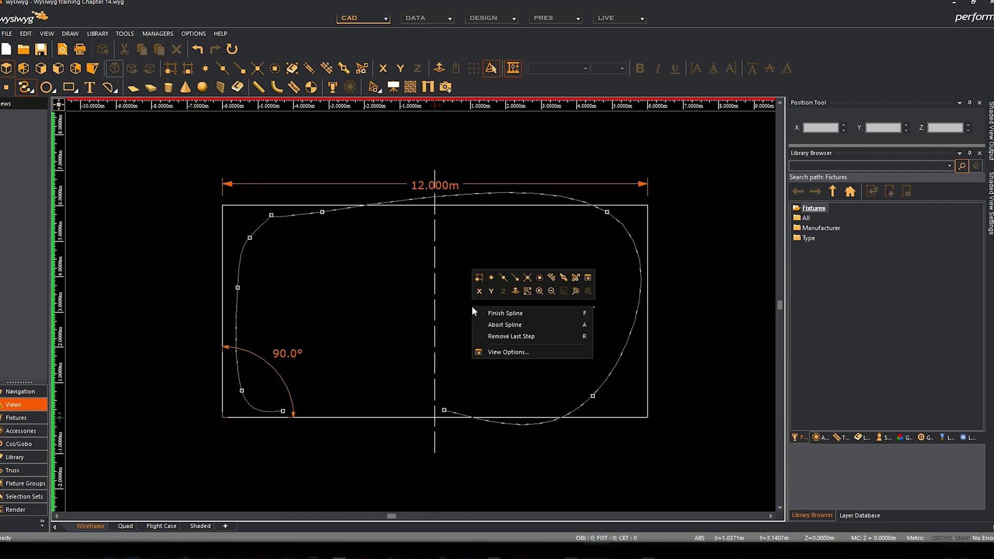
left_click(523, 311)
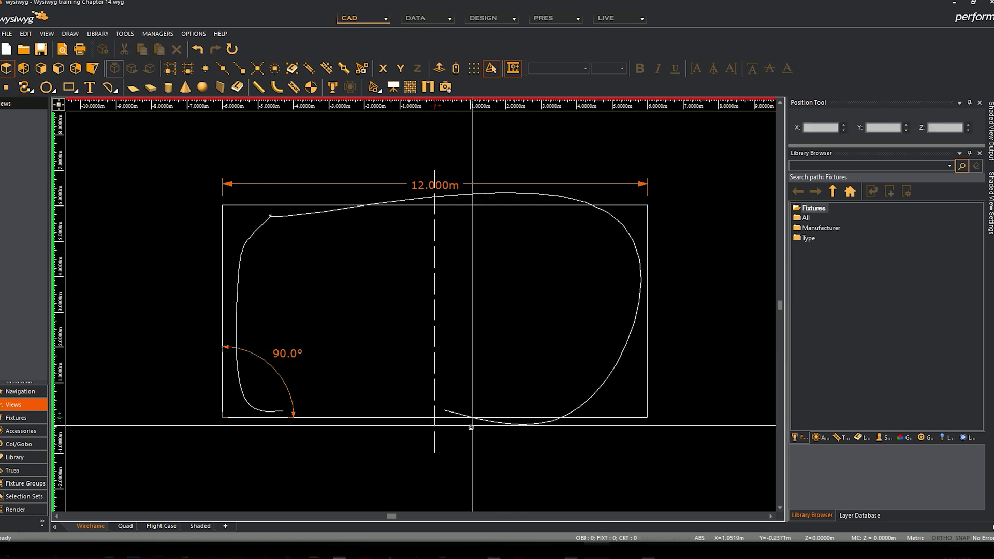
left_click(515, 424)
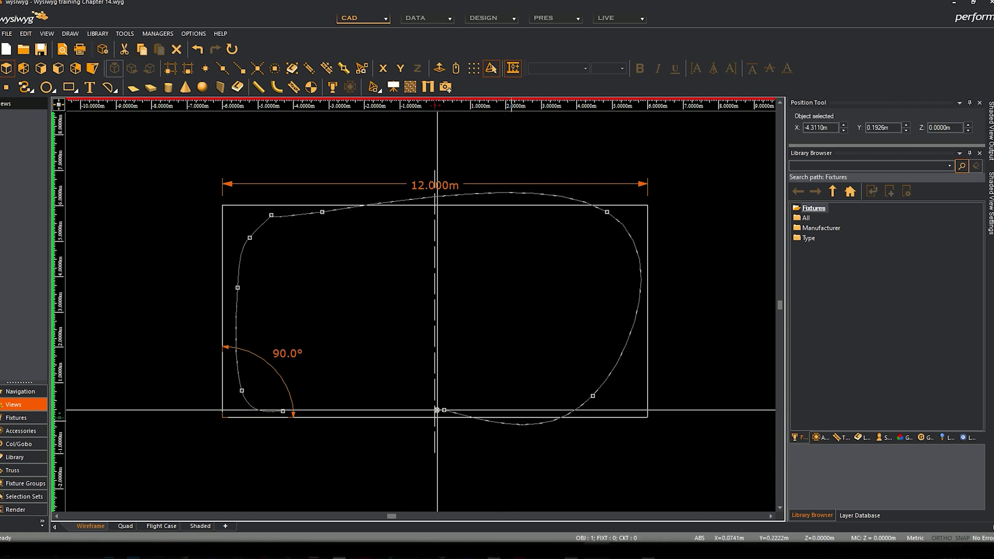
right_click(488, 318)
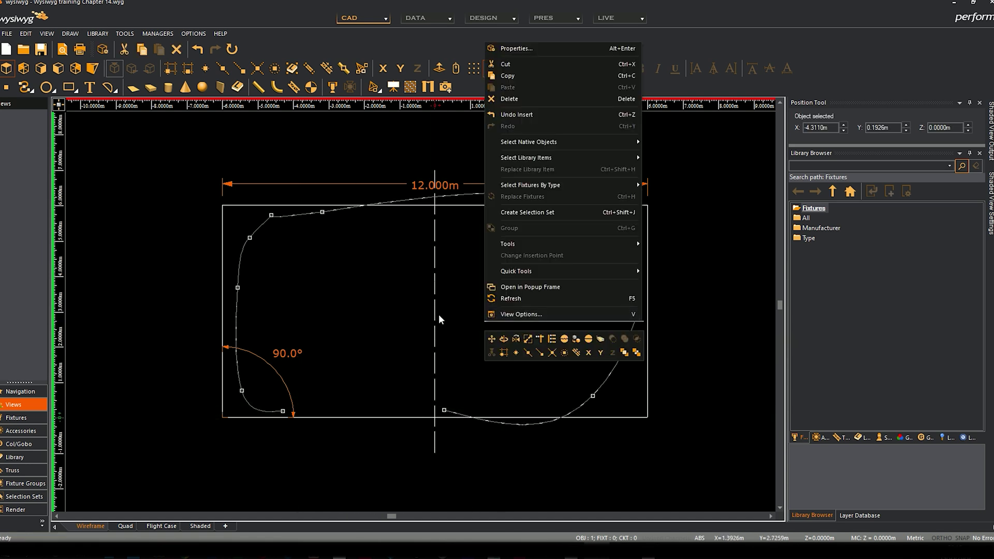
left_click(456, 314)
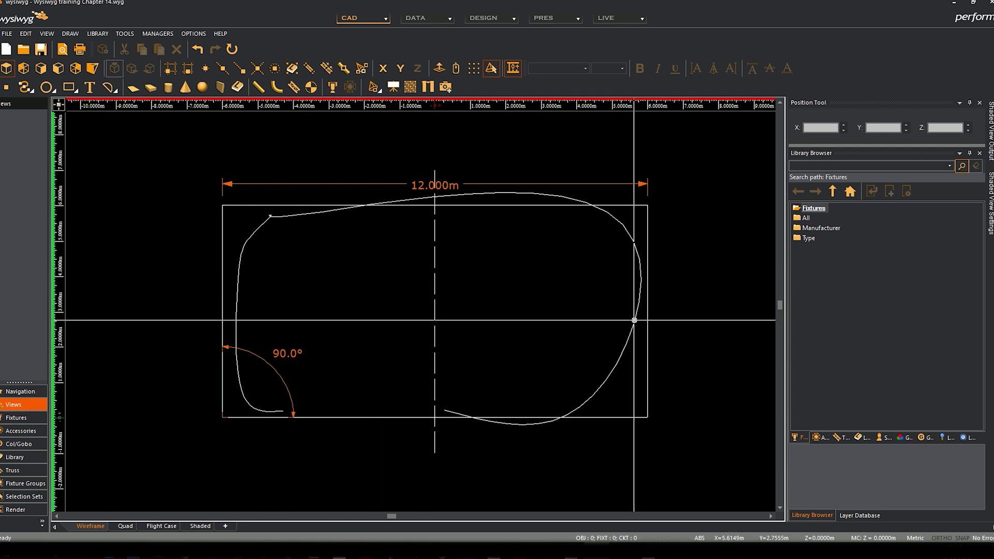
Drag the spline's bottom-right, top-right and top-left vertices to round its right side and corner.
left_click(639, 327)
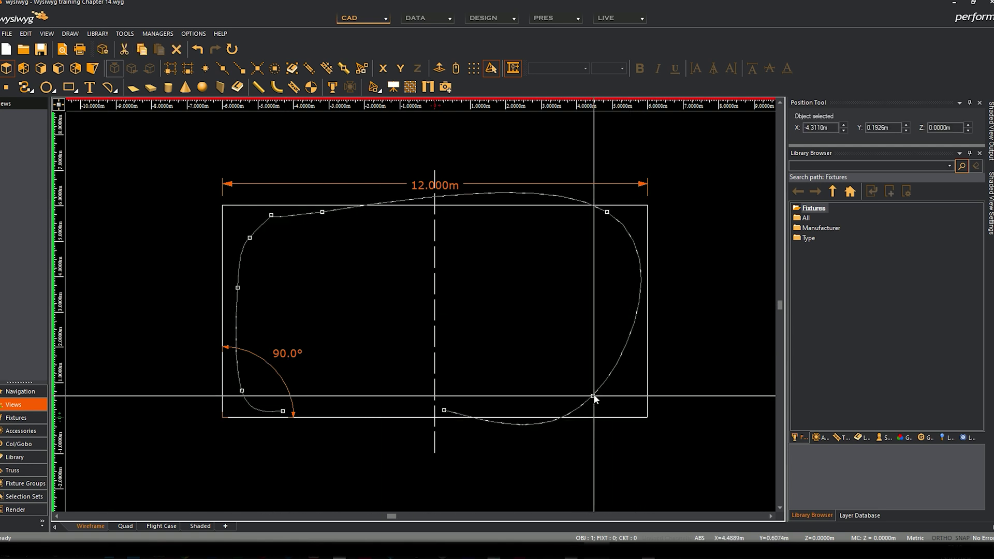
left_click_drag(594, 398, 607, 377)
left_click_drag(606, 212, 576, 230)
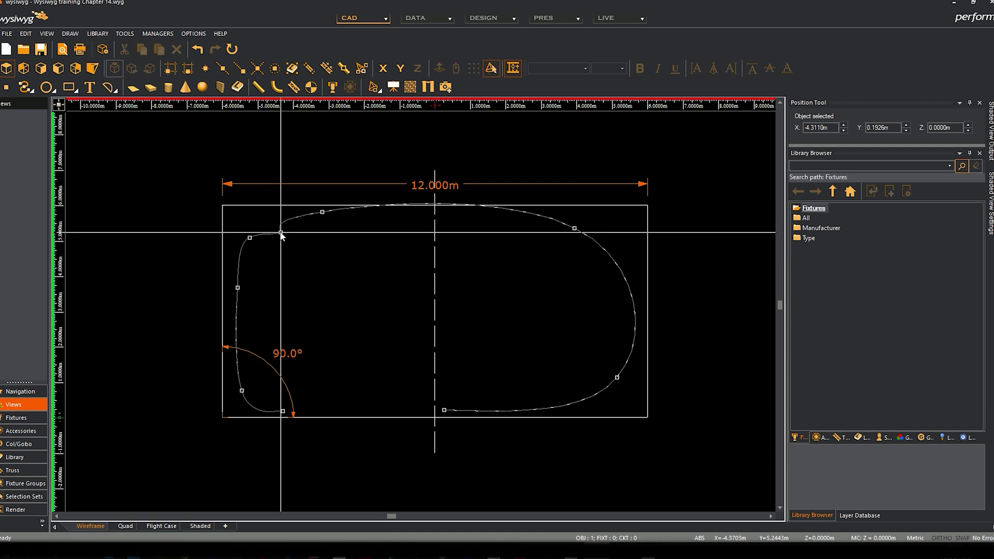
left_click_drag(272, 214, 261, 213)
scroll(261, 213, "up", 5)
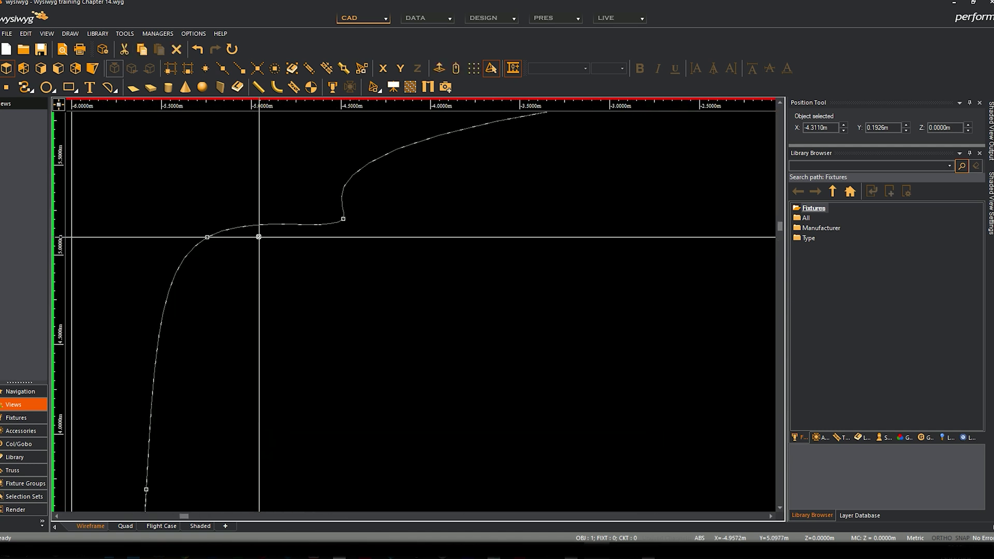
left_click_drag(344, 217, 254, 159)
Refine the curve's right side, straighten its left edge, then reselect the spline.
scroll(249, 275, "down", 2)
scroll(542, 226, "right", 5)
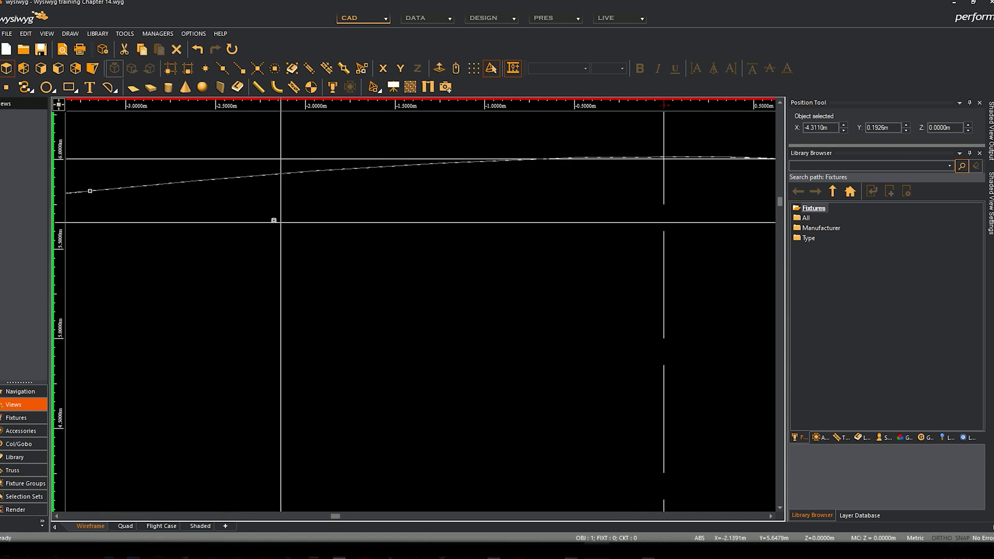
scroll(309, 202, "down", 2)
scroll(570, 225, "up", 2)
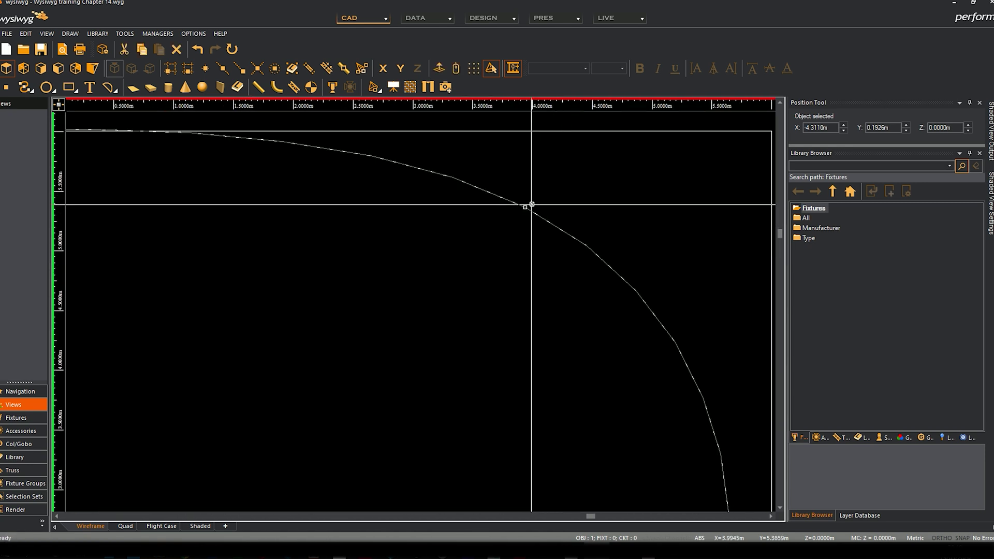
left_click_drag(527, 211, 510, 231)
scroll(523, 212, "down", 1)
scroll(345, 261, "down", 2)
scroll(341, 260, "down", 1)
middle_click_drag(126, 228, 240, 228)
scroll(275, 235, "up", 2)
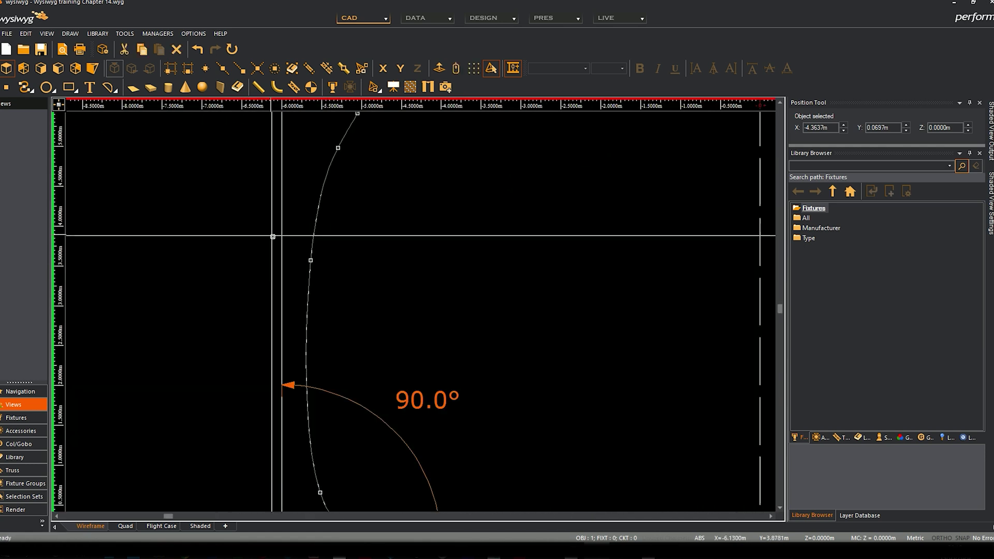
mouse_move(311, 262)
left_mouse_down()
mouse_move(350, 263)
mouse_move(320, 264)
left_mouse_up()
scroll(322, 265, "down", 3)
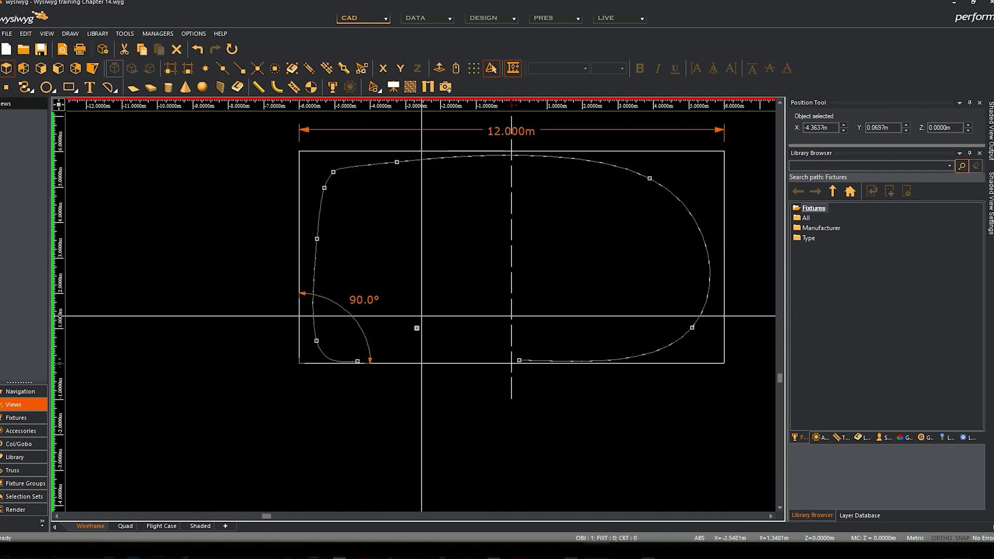
left_click(333, 262)
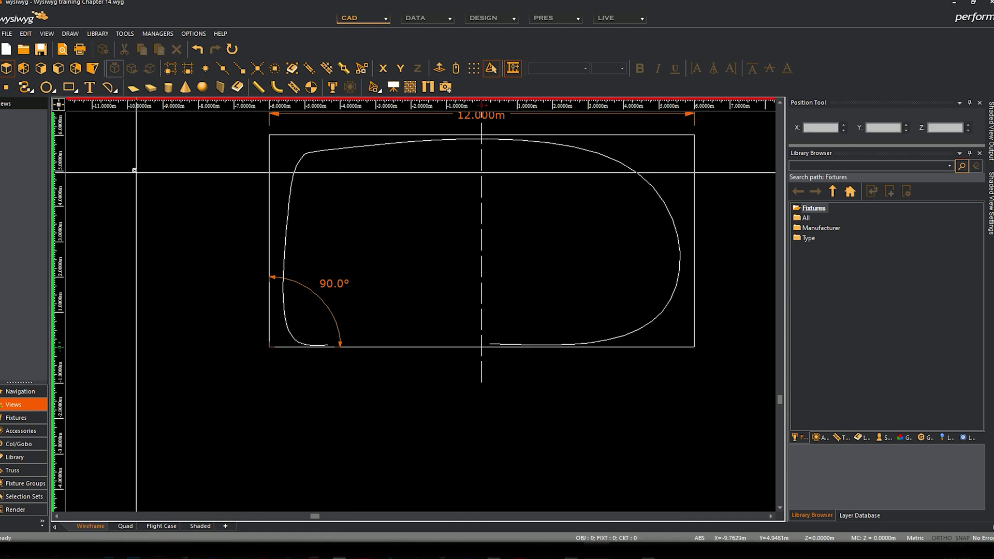
left_click(287, 324)
In the outline's Properties, set the Line tab's Spline option, leave it open, and apply.
right_click(383, 240)
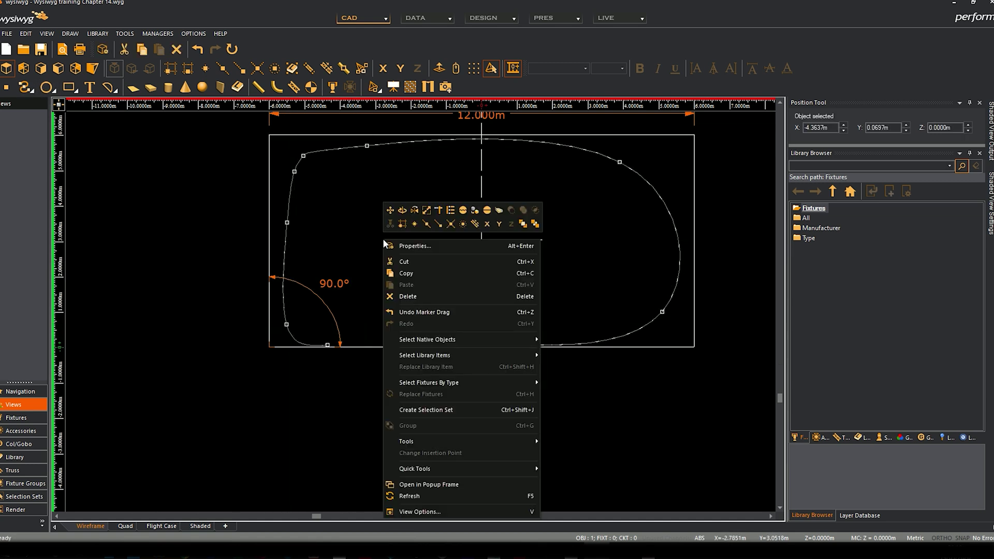
left_click(428, 247)
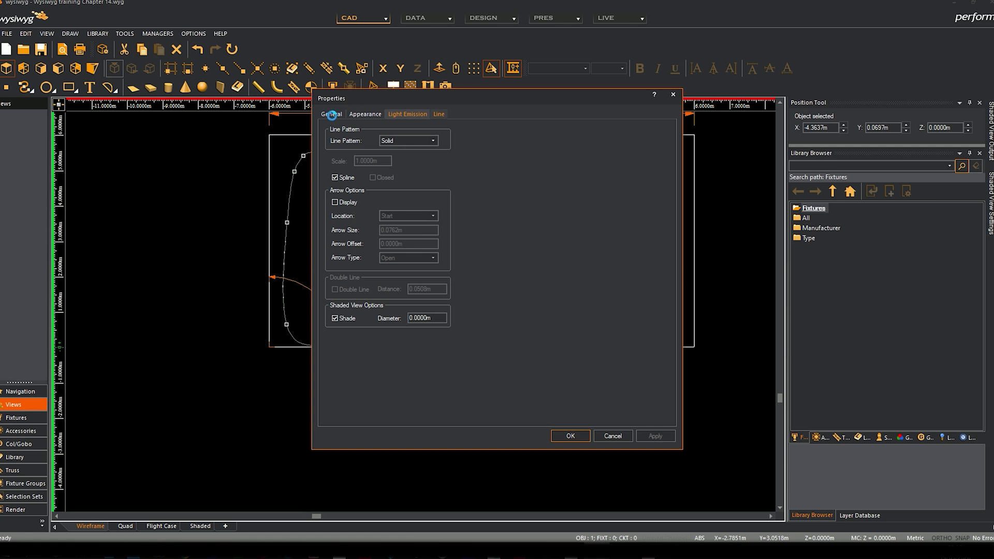
left_click(332, 115)
left_click(409, 114)
left_click(438, 113)
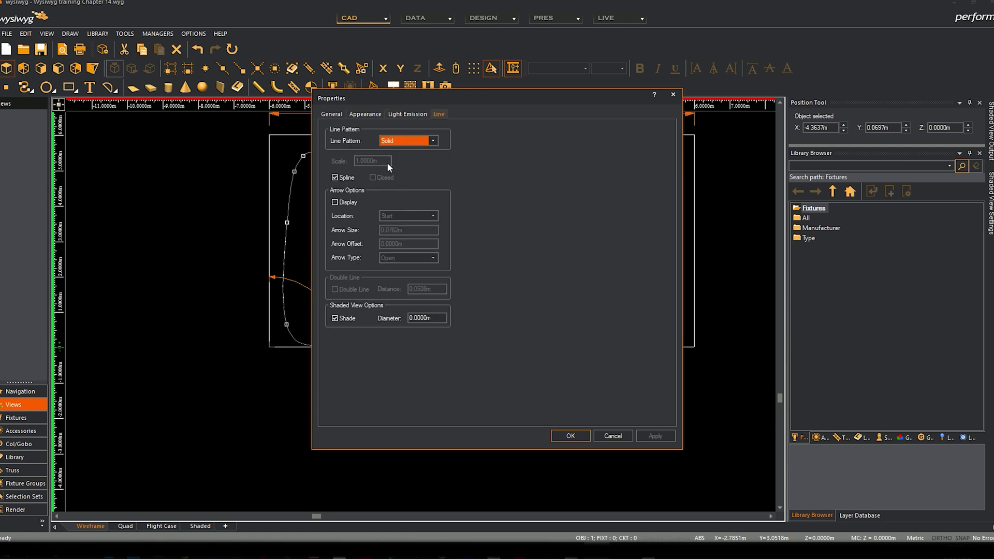
left_click(334, 178)
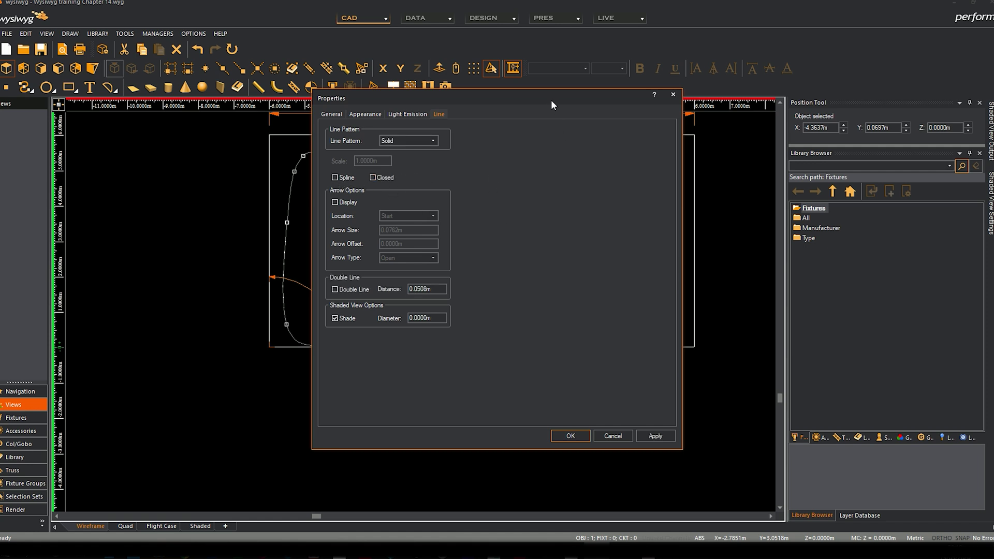
mouse_move(551, 97)
left_mouse_down()
mouse_move(787, 64)
mouse_move(846, 91)
left_mouse_up()
left_click(717, 158)
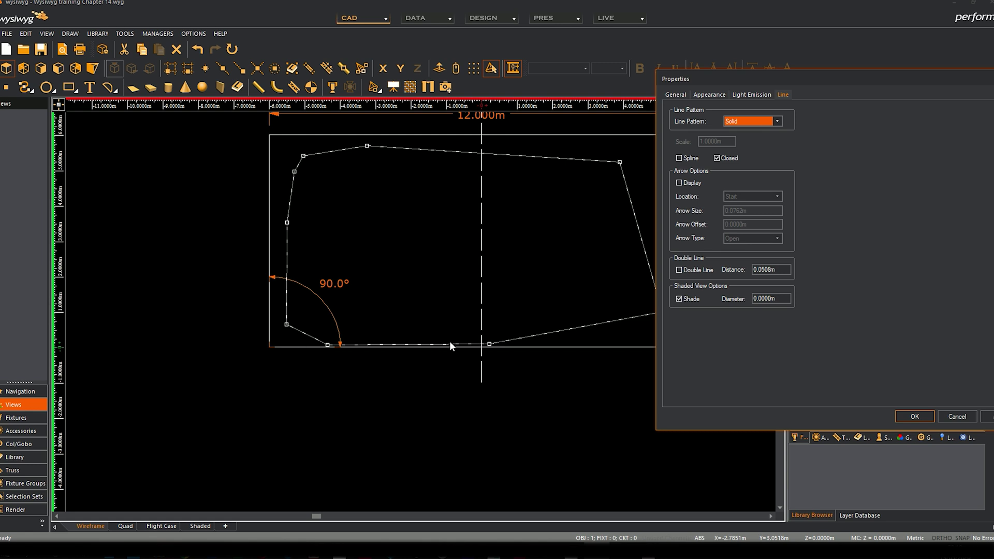
left_click(719, 158)
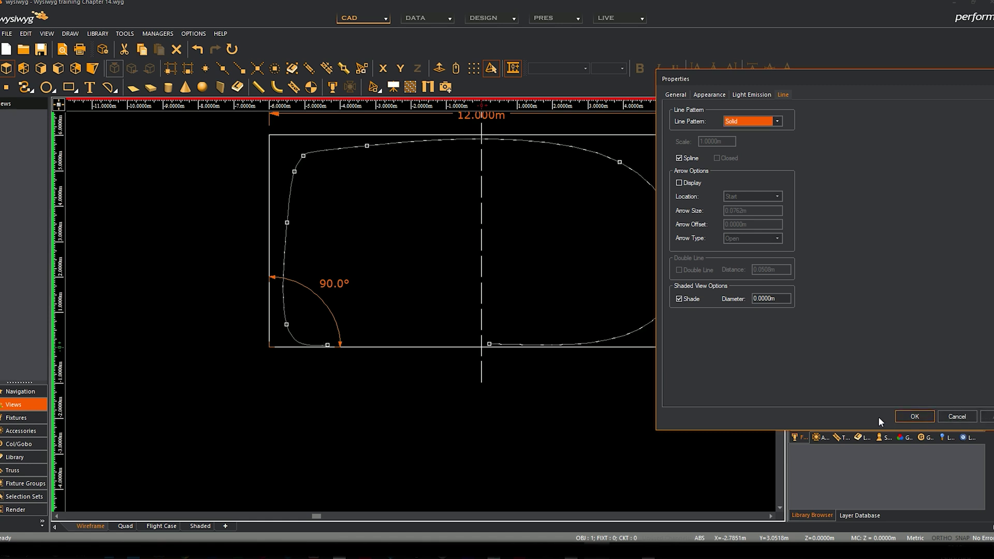
left_click(913, 417)
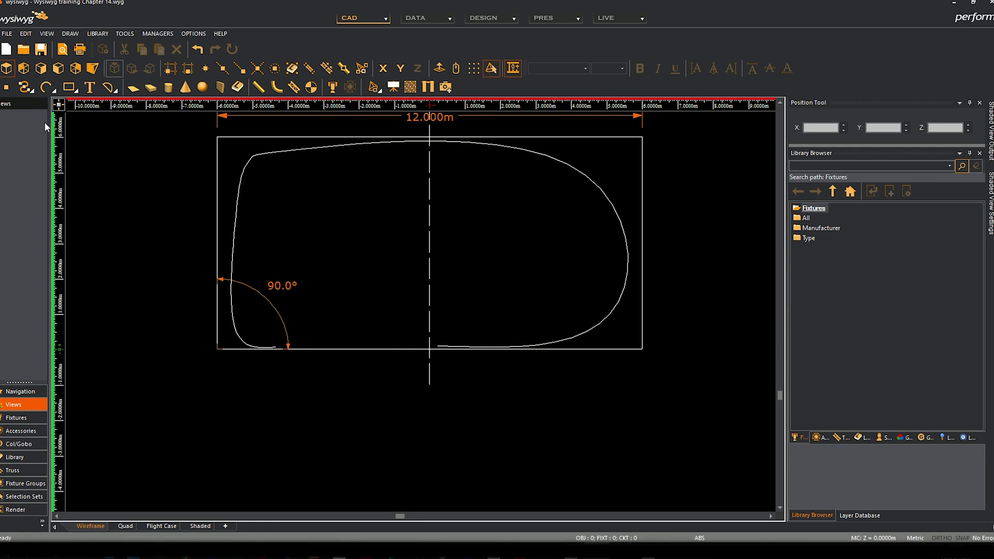
Draw a circular arc from the stage's lower-left to lower-right corner, bowing downward, then lower its midpoint slightly.
left_click(452, 285)
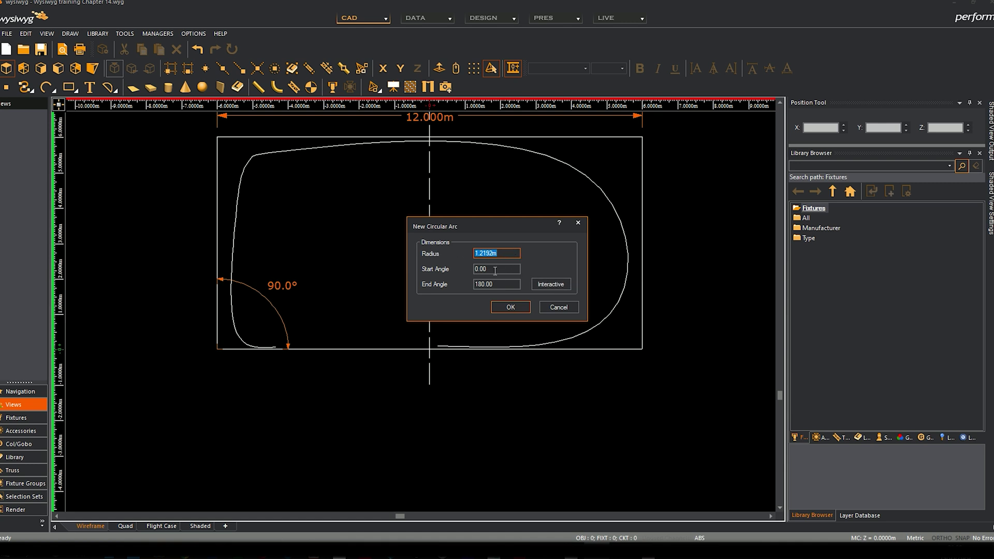
left_click(552, 284)
middle_click_drag(368, 406, 384, 369)
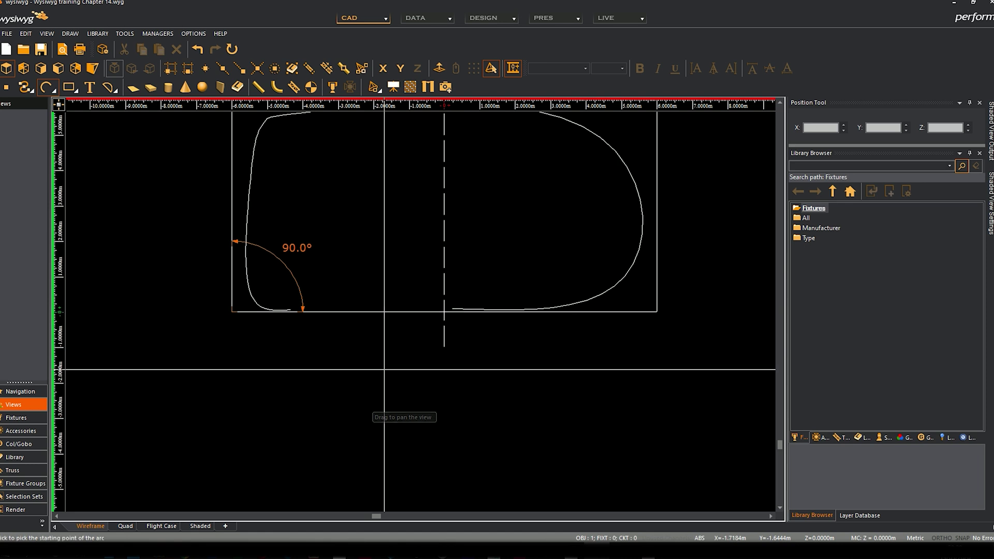
left_click(233, 377)
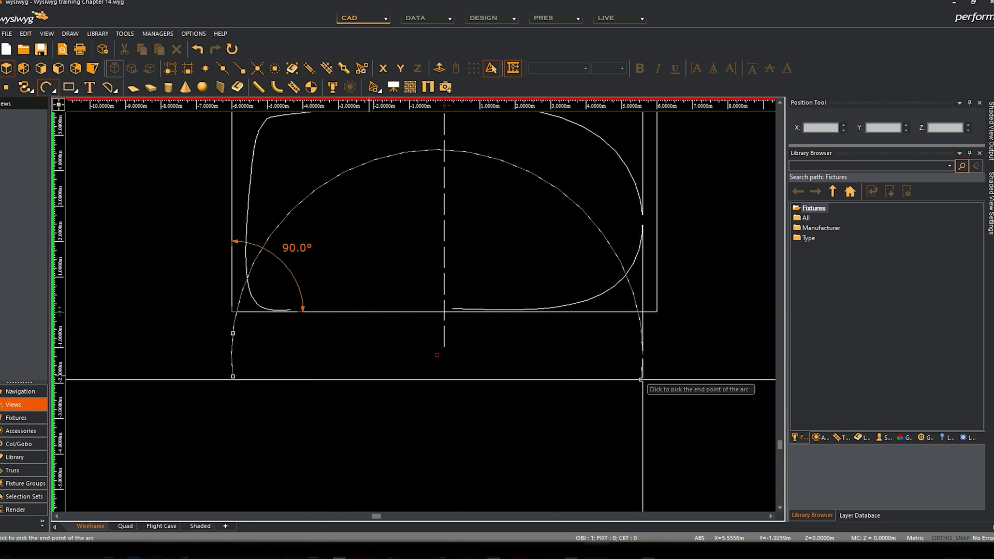
left_click(658, 379)
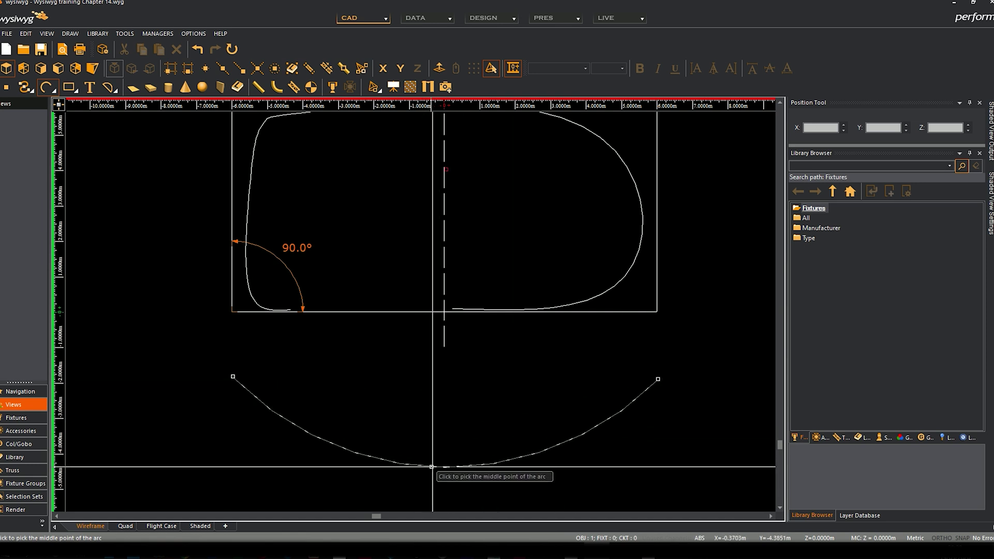
left_click(444, 466)
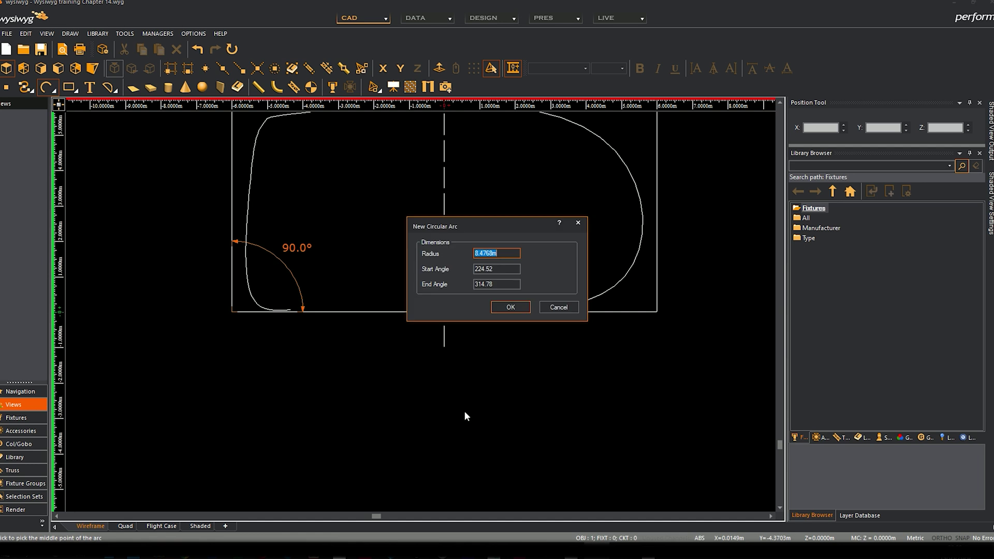
left_click(511, 308)
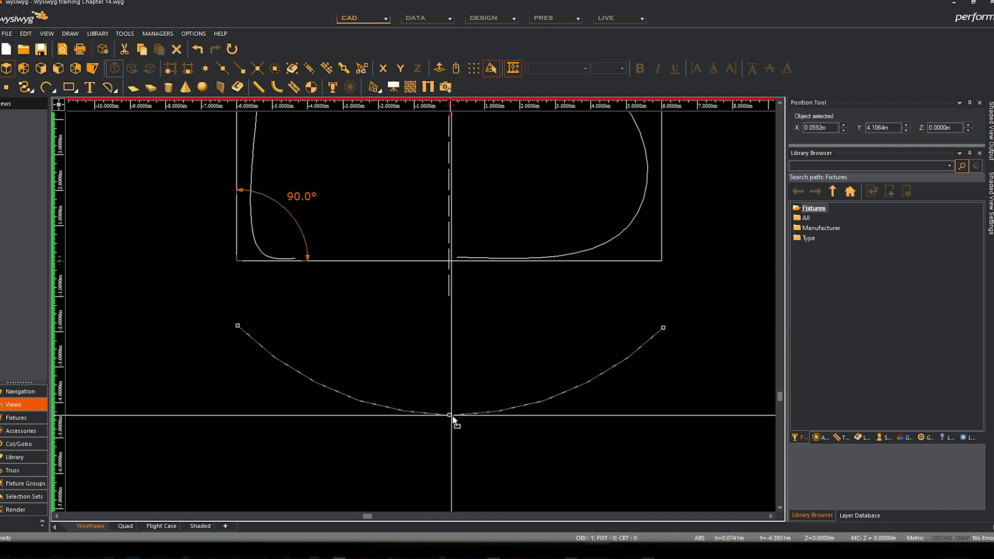
mouse_move(453, 417)
left_mouse_down()
mouse_move(455, 385)
mouse_move(450, 421)
left_mouse_up()
mouse_move(237, 326)
left_mouse_down()
mouse_move(237, 372)
mouse_move(237, 333)
left_mouse_up()
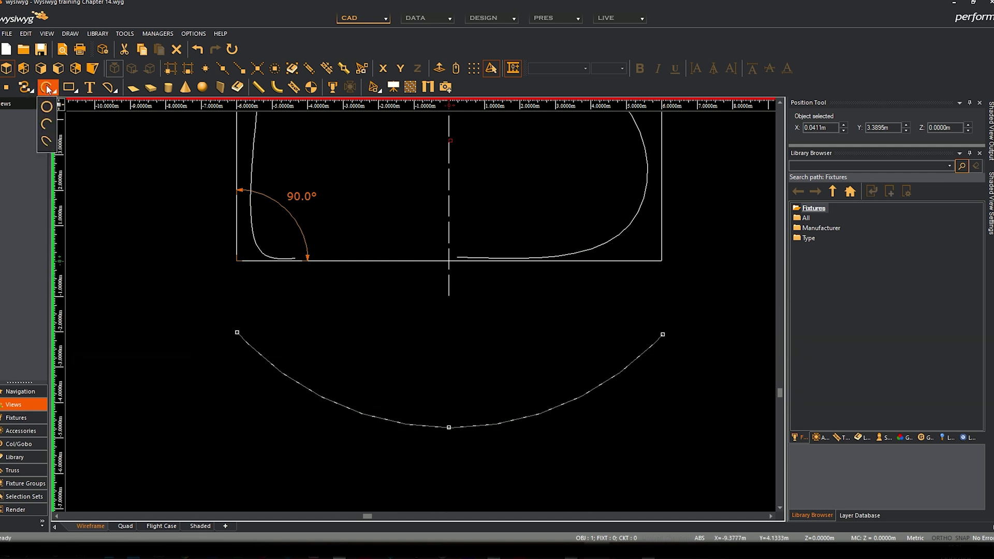
Draw an elliptical arc centred below the circular arc with 6.2815m by 1.6000m radii, spanning end to end.
left_click(46, 141)
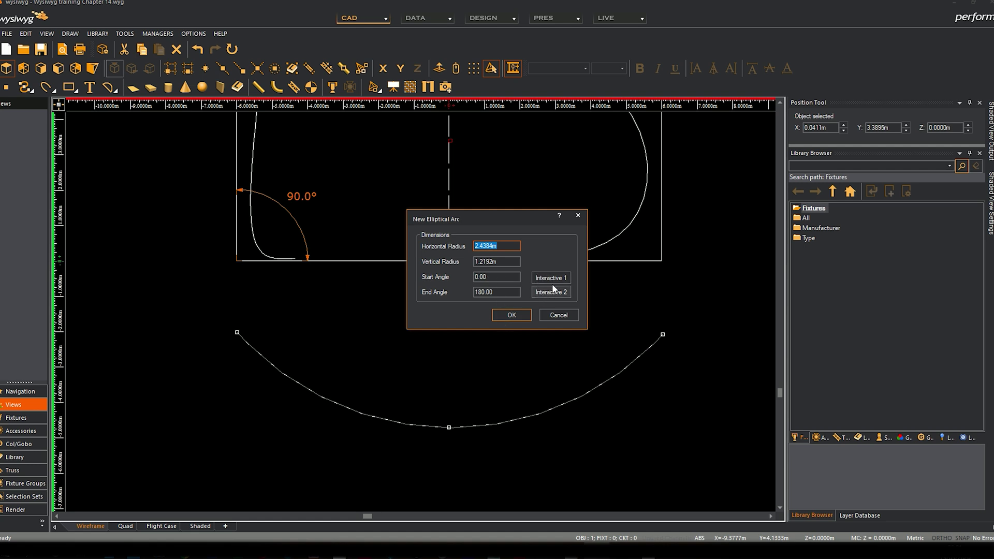
left_click(548, 278)
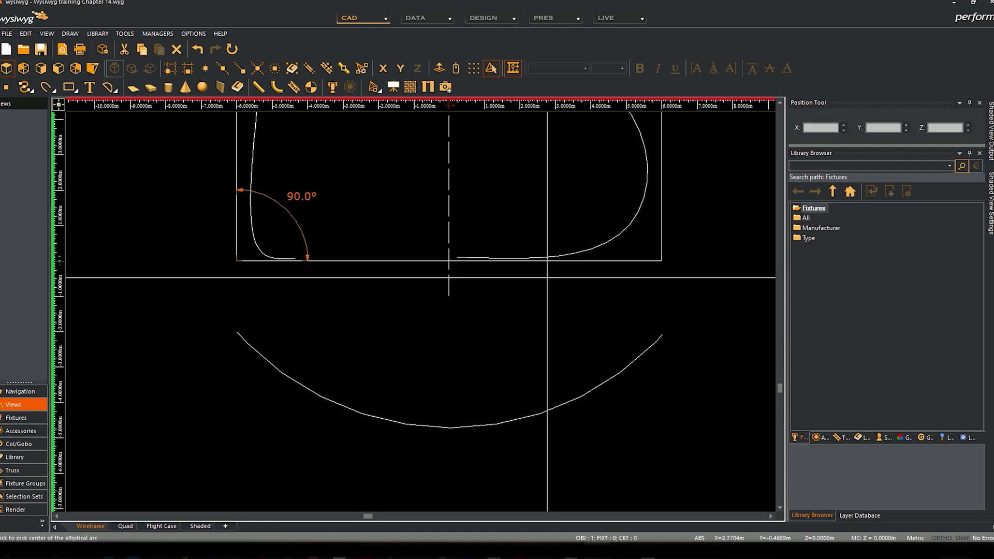
scroll(322, 333, "down", 3)
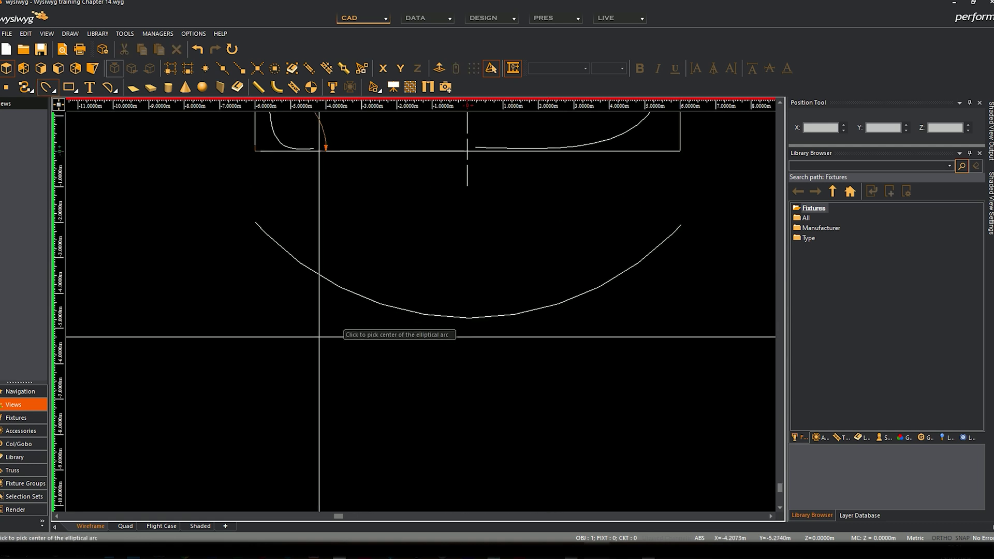
left_click(467, 375)
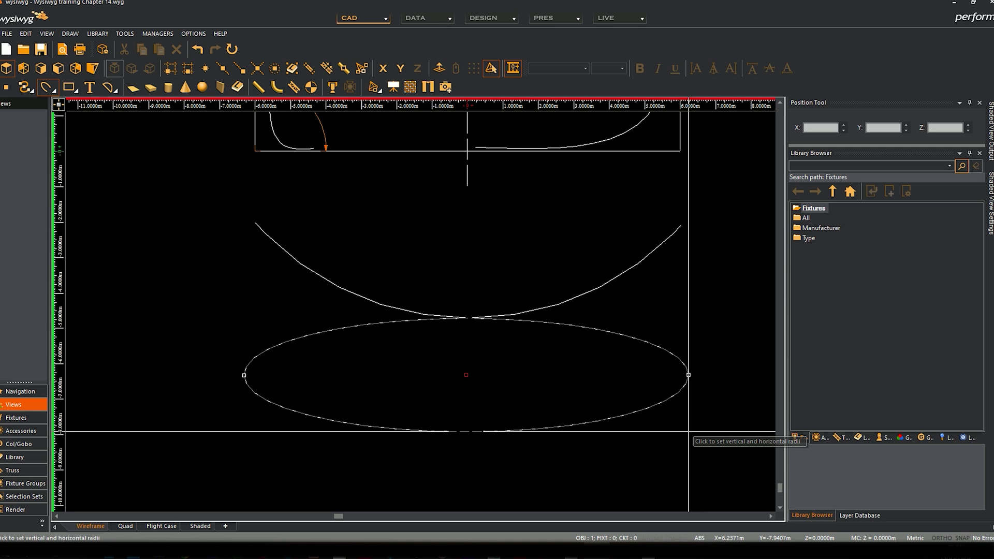
left_click(689, 431)
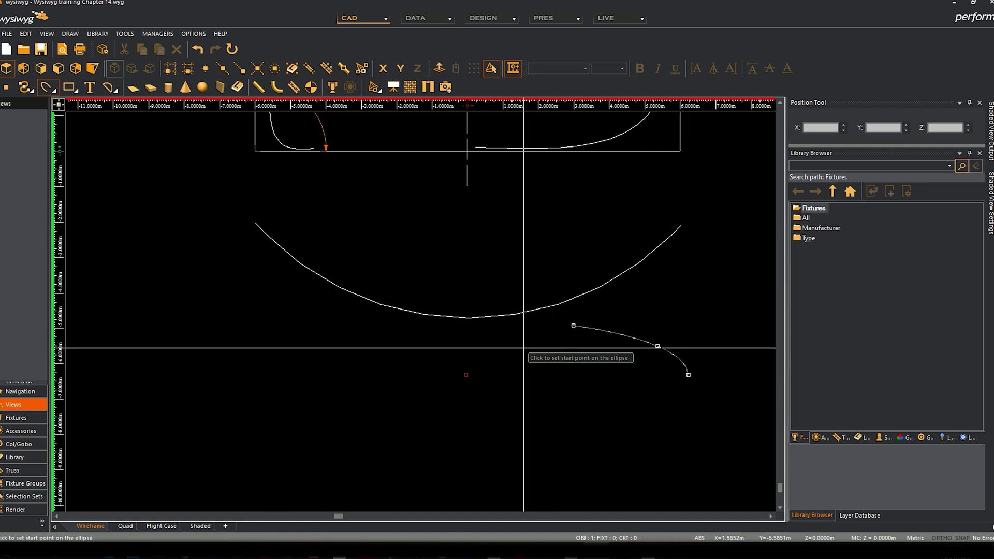
left_click(239, 374)
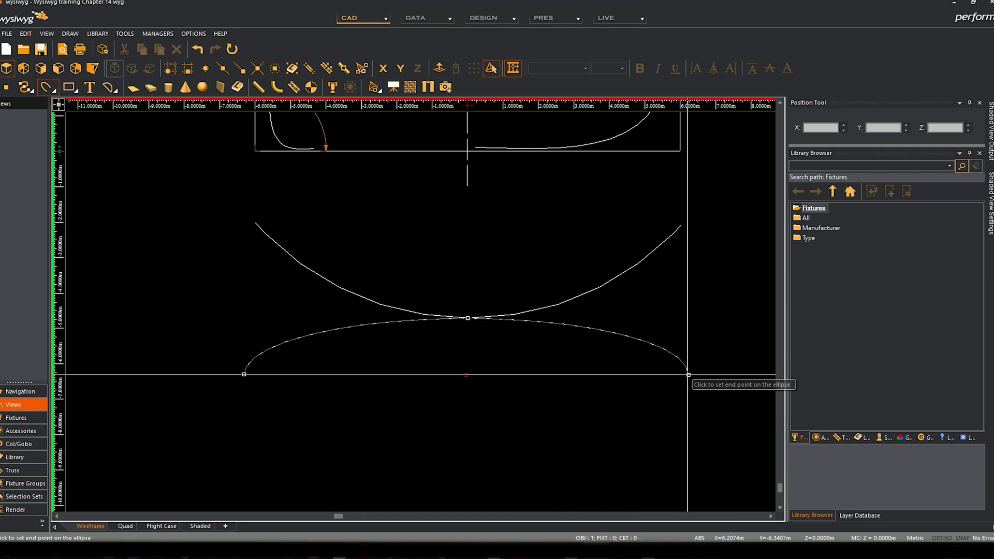
left_click(688, 374)
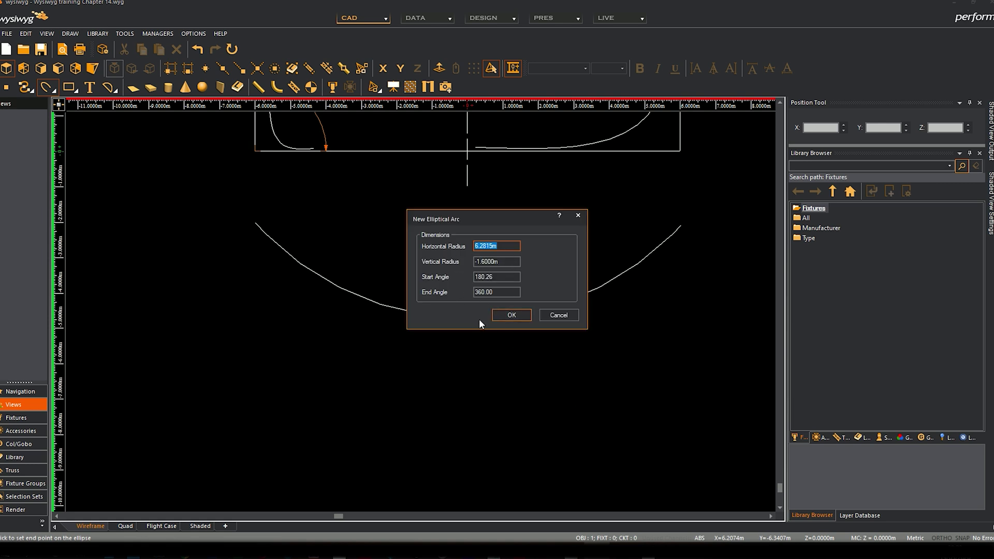
left_click(512, 316)
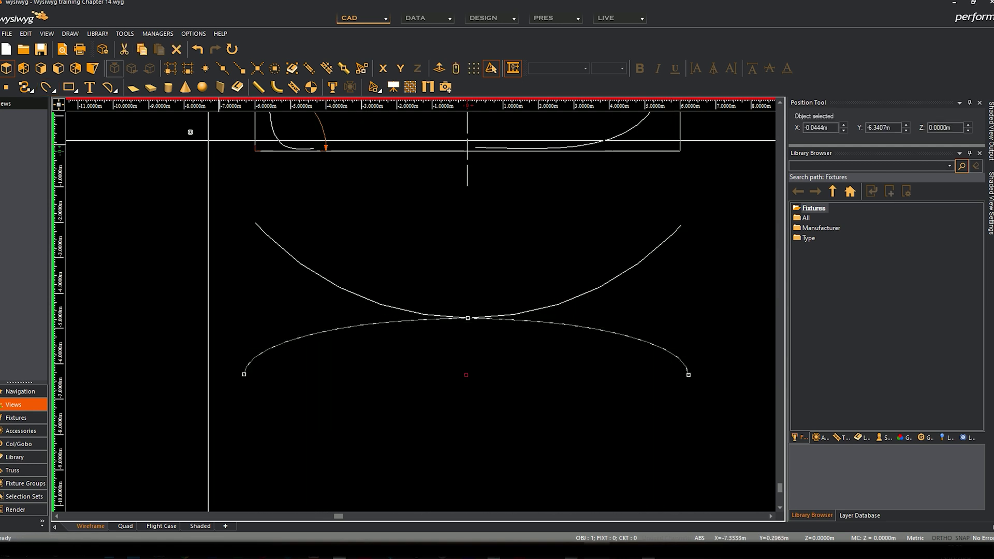
Mirror the elliptical arc across the axis through its left and right endpoints.
left_click(26, 35)
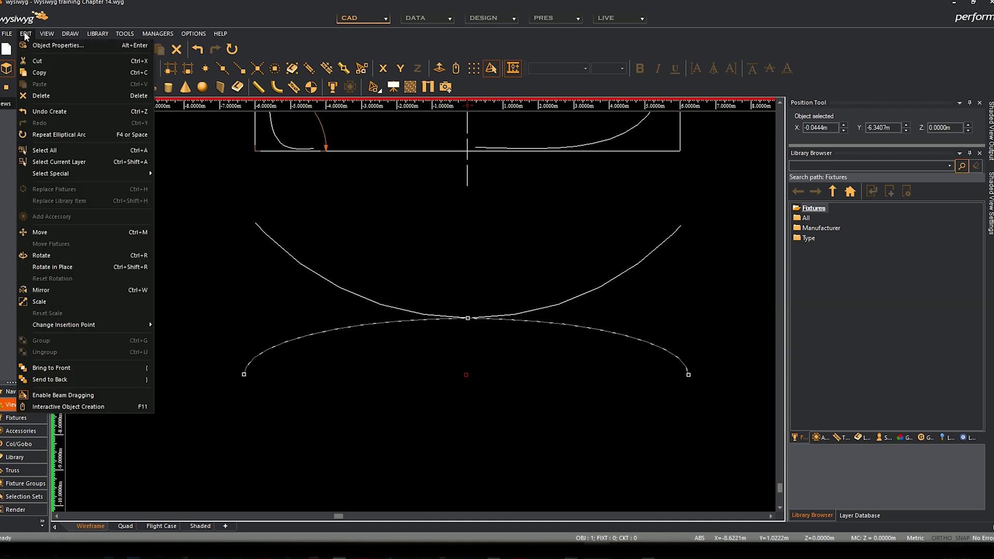
left_click(64, 290)
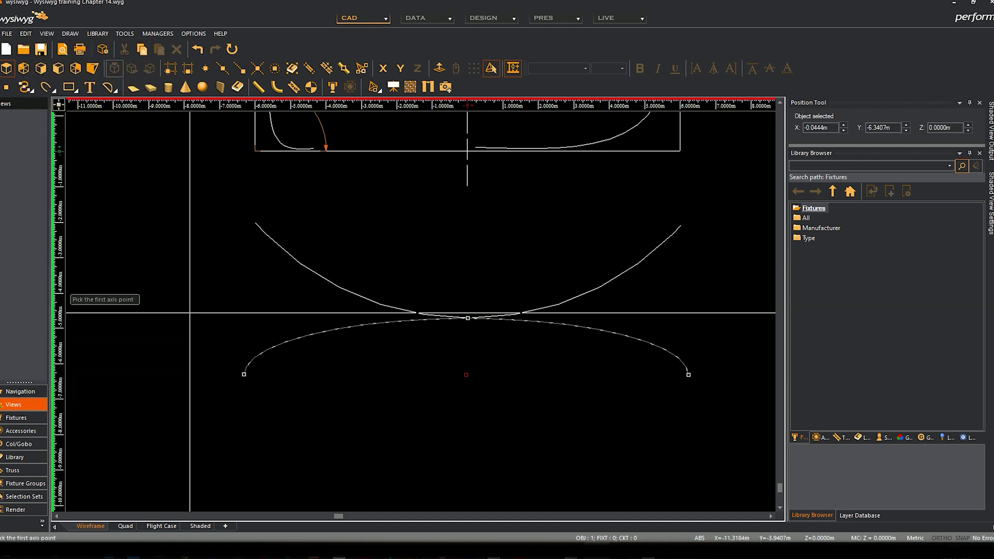
left_click(241, 71)
left_click(244, 374)
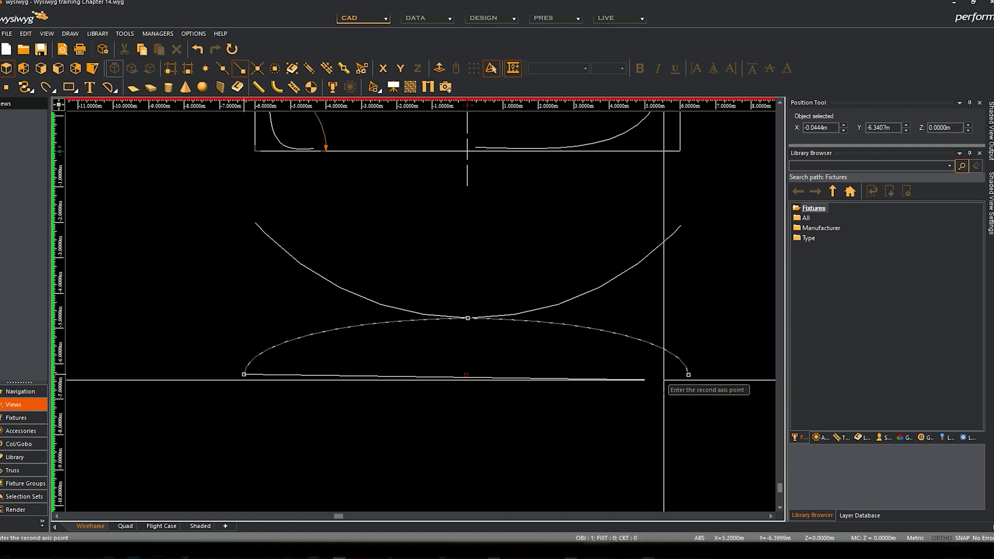
key("Escape")
left_click(242, 70)
left_click(244, 375)
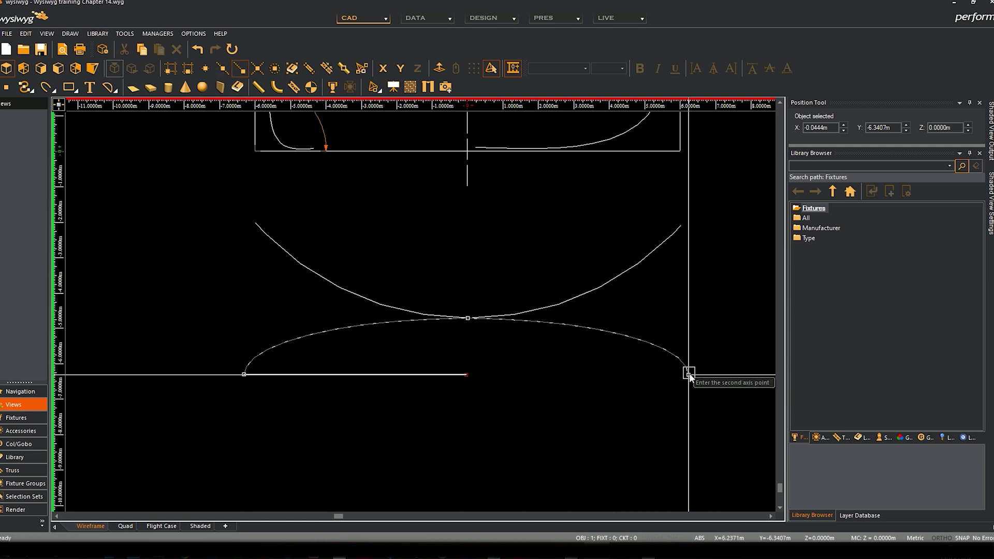
left_click(689, 374)
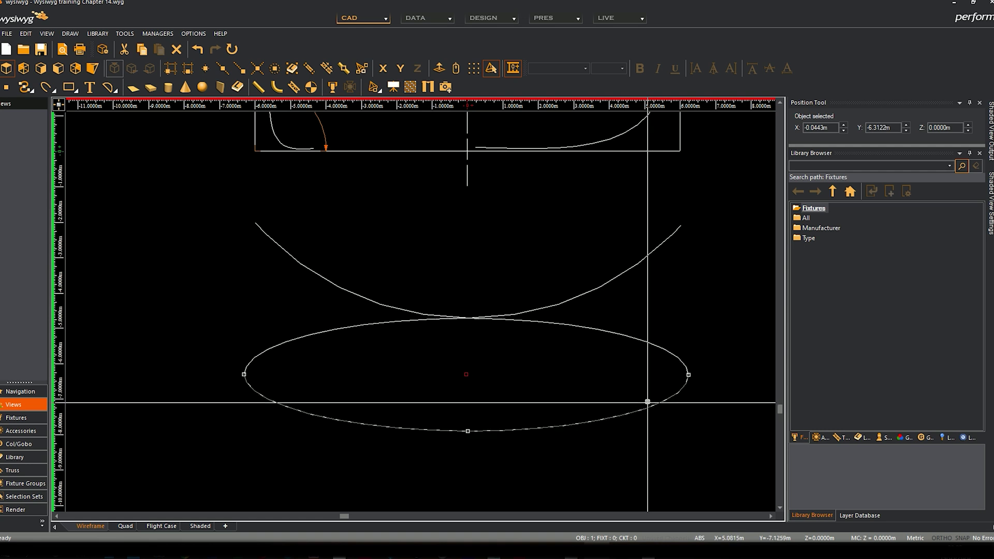
Delete the original upper elliptical arc, leaving only the downward-curving mirrored copy.
key("Escape")
left_click(647, 341)
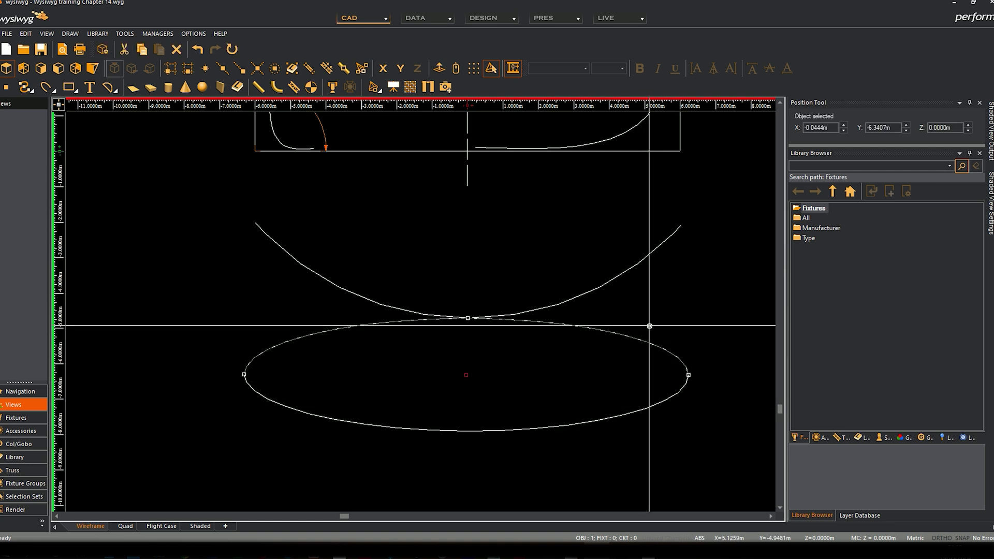
left_click(654, 329)
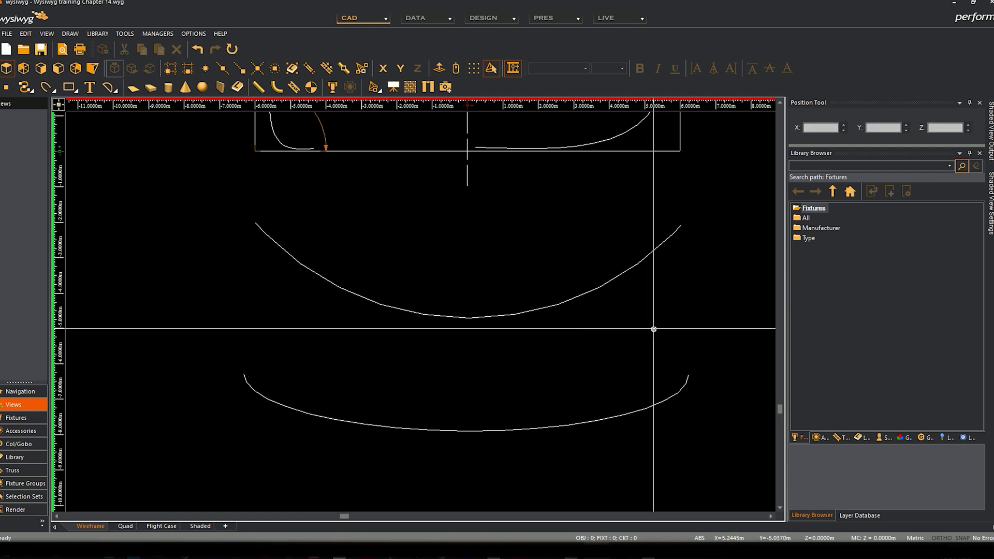
right_click(607, 348)
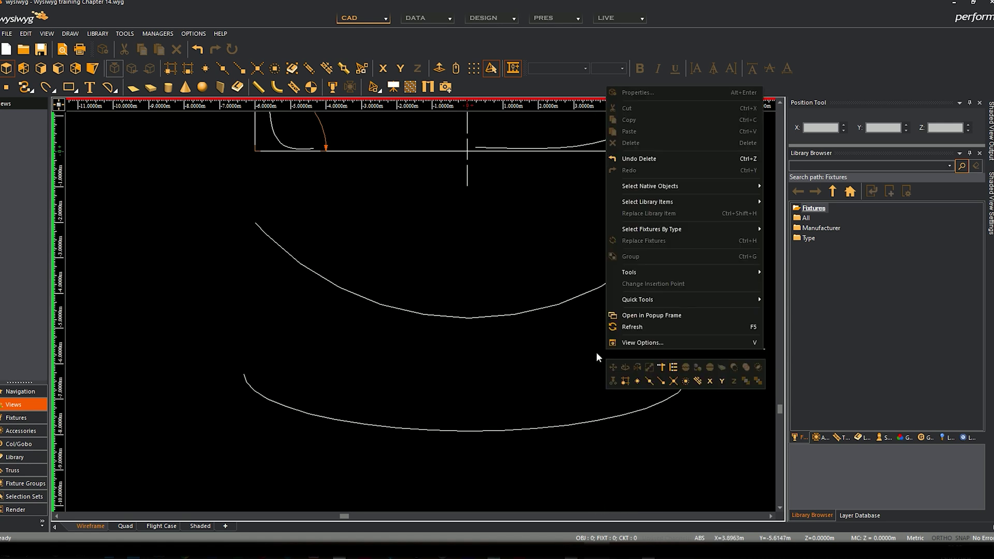
left_click(520, 344)
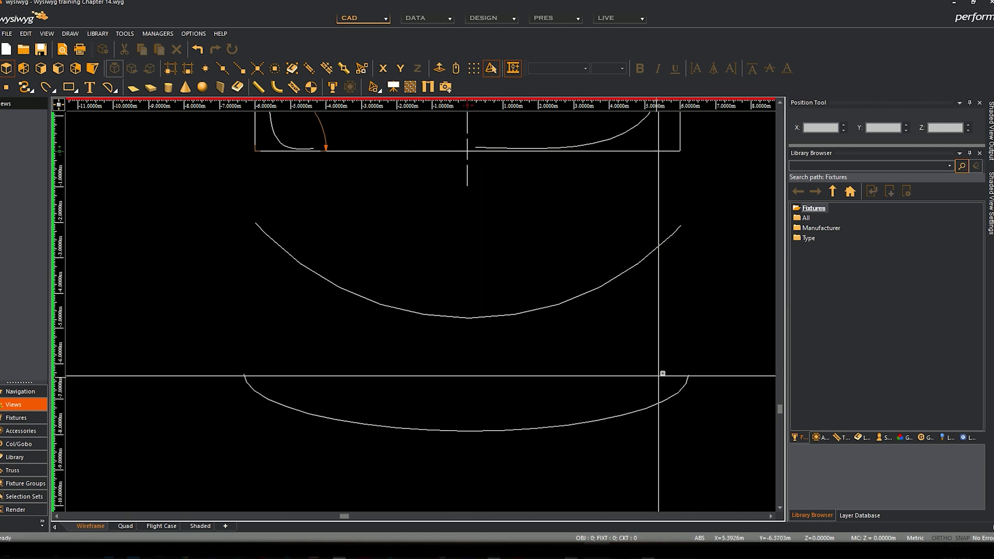